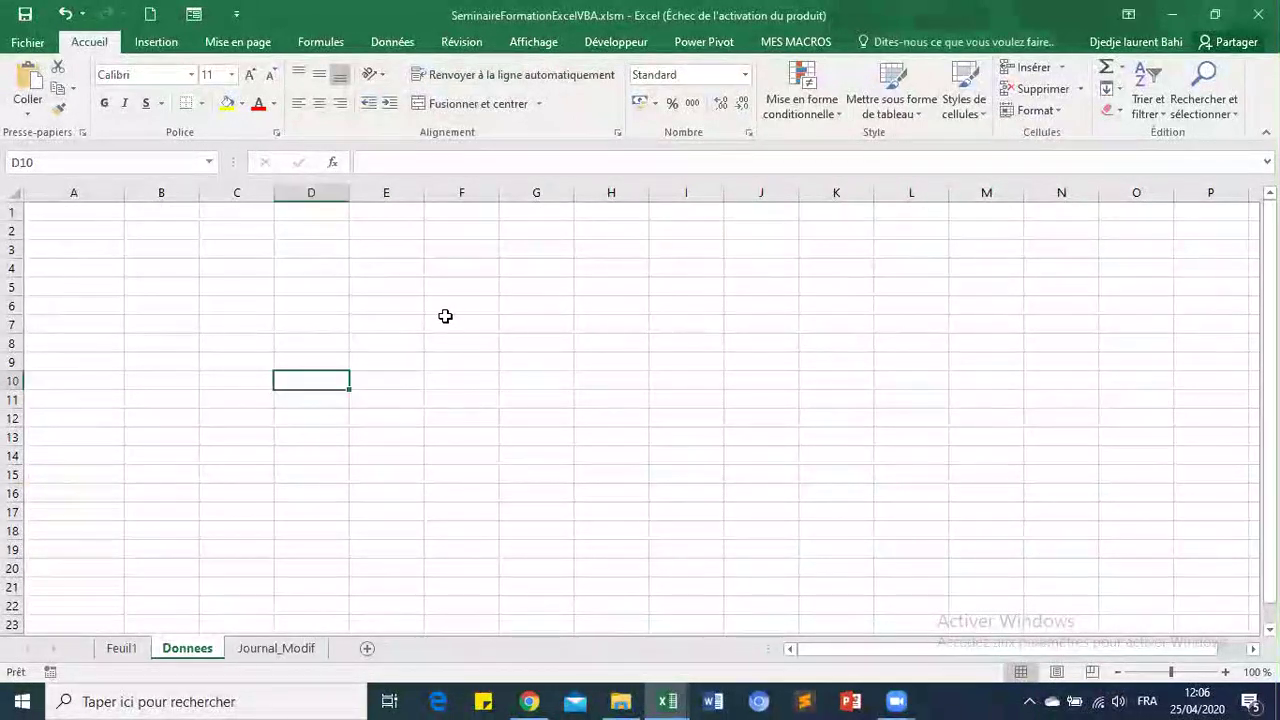
Open the Donnees sheet's code module with the tab's Visualiser le code command
{"action": "right_click", "coordinate": [183, 662]}
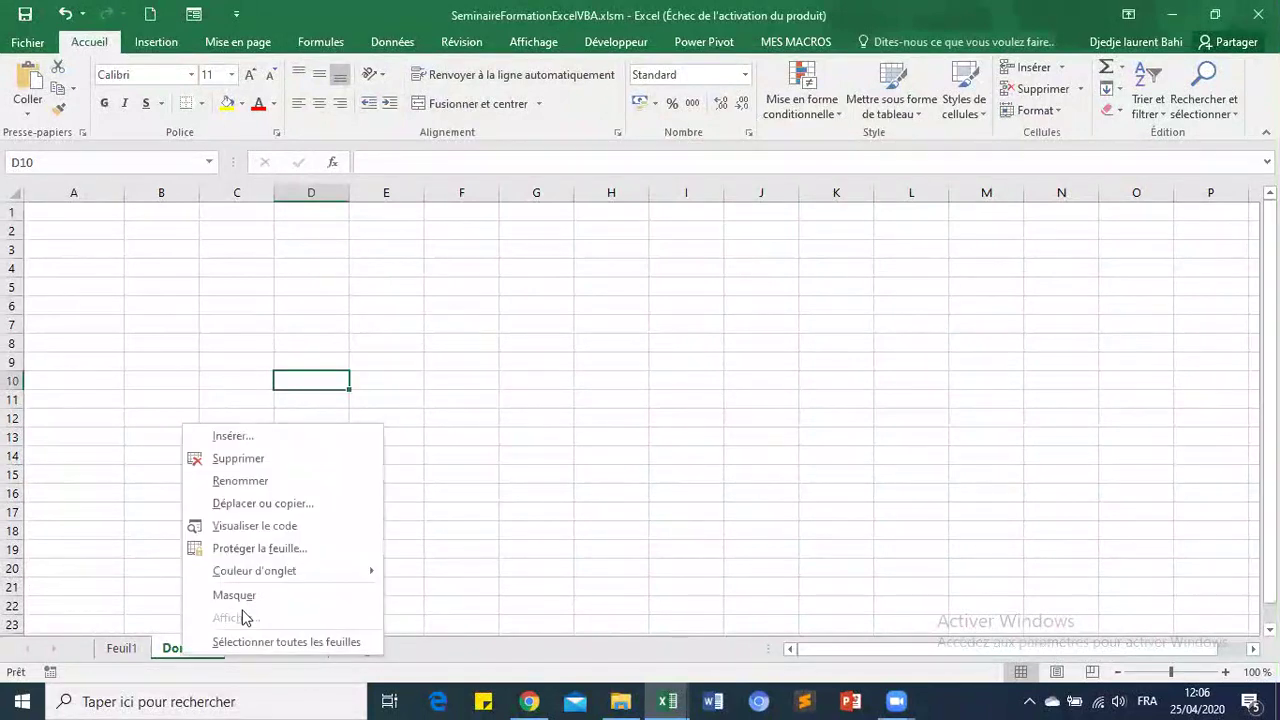
{"action": "left_click", "coordinate": [254, 525]}
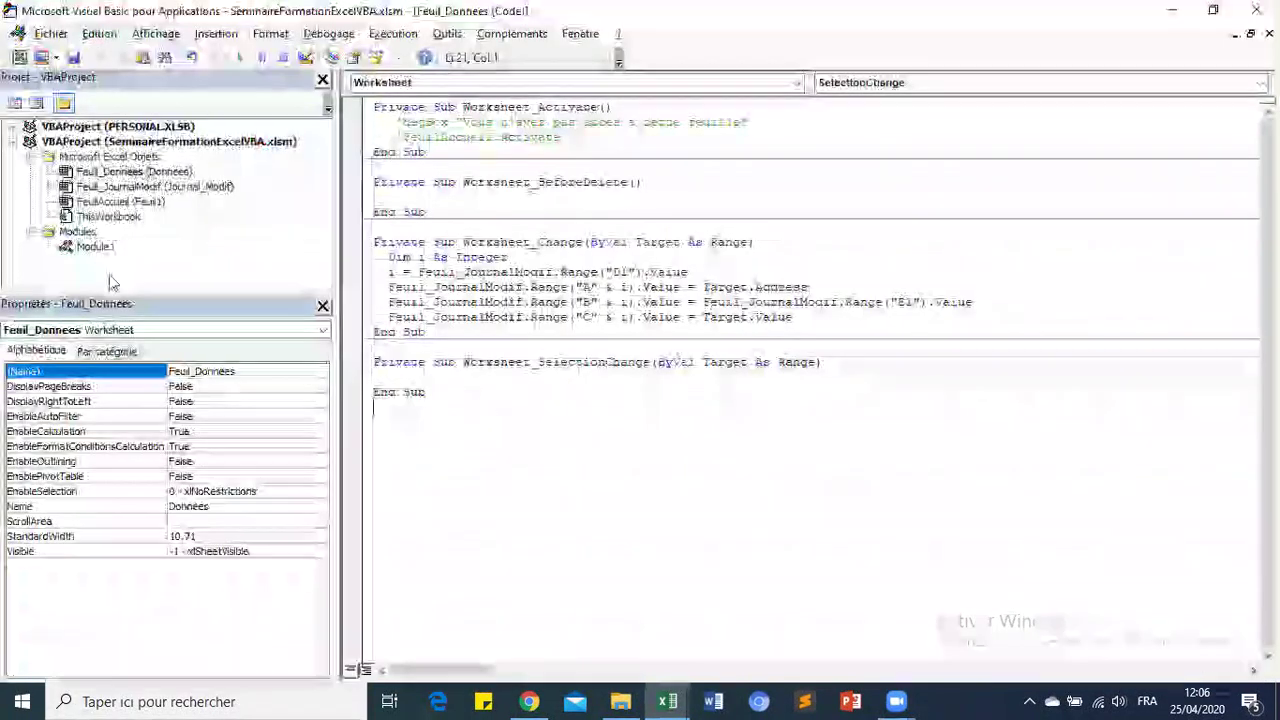
Delete all the Workbook_Open code from the ThisWorkbook module, leaving it empty
{"action": "left_click", "coordinate": [122, 218]}
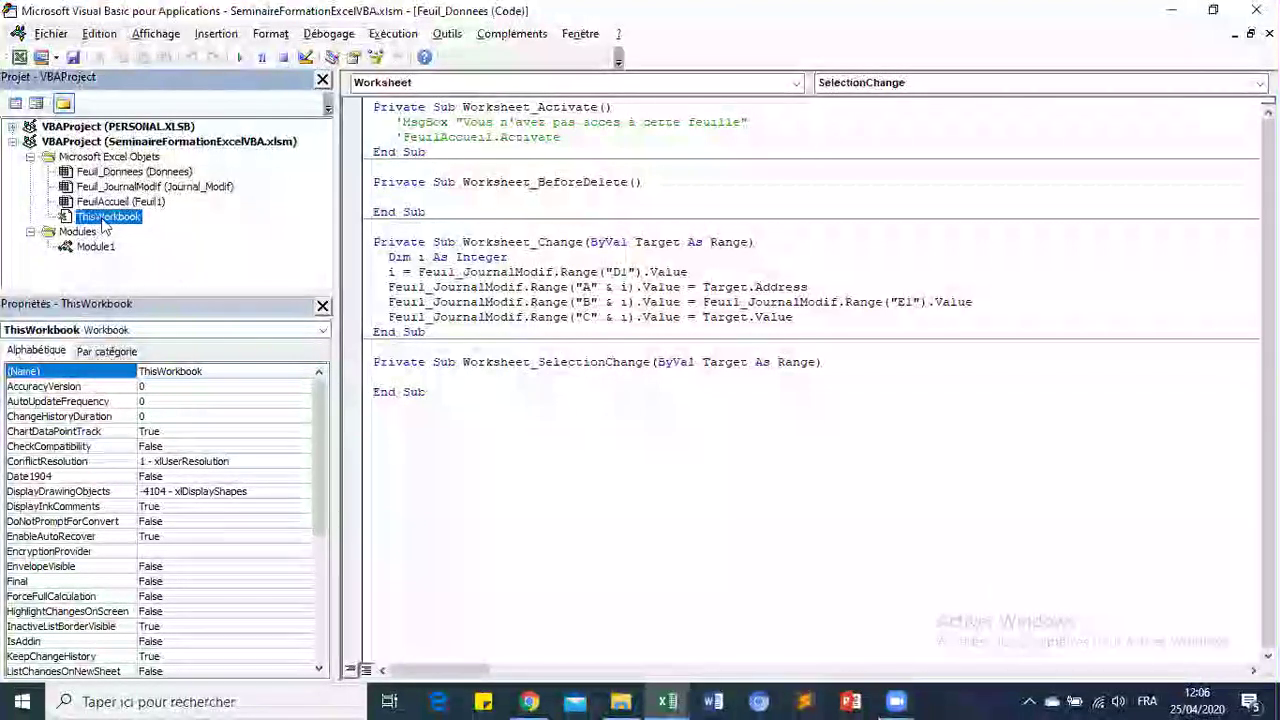
{"action": "key", "text": "F7"}
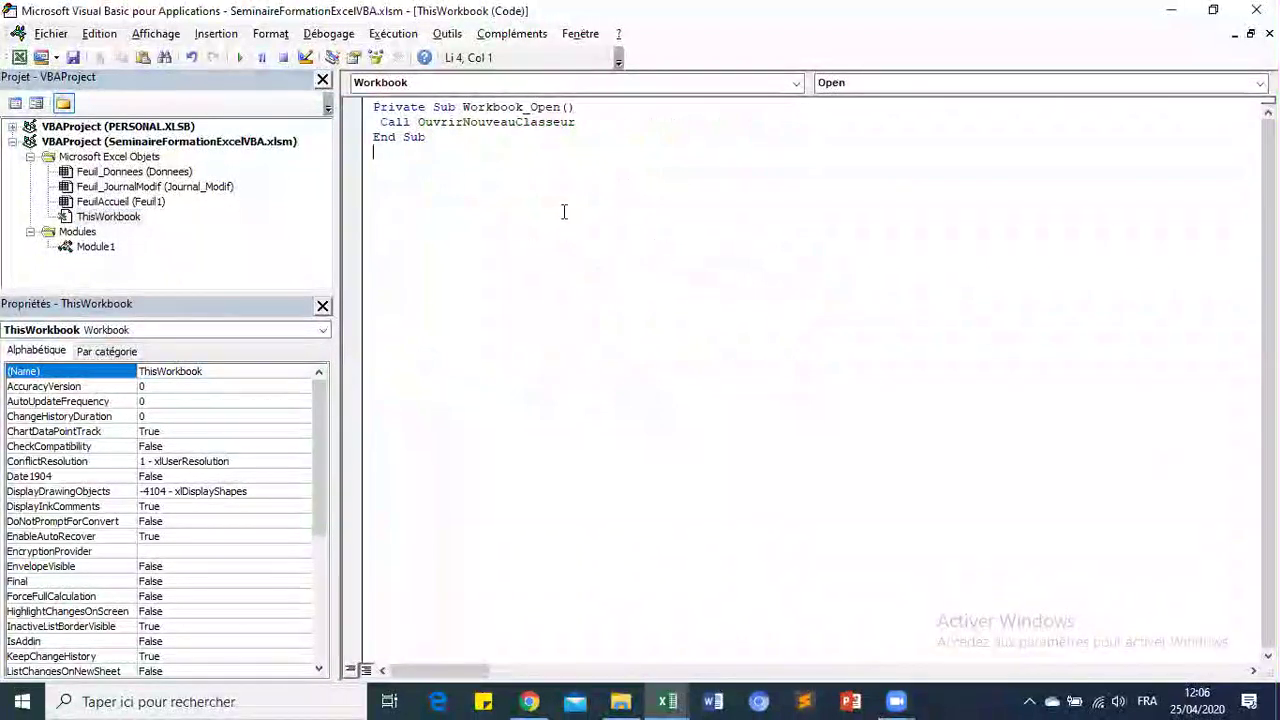
{"action": "left_click_drag", "start_coordinate": [576, 122], "coordinate": [395, 122]}
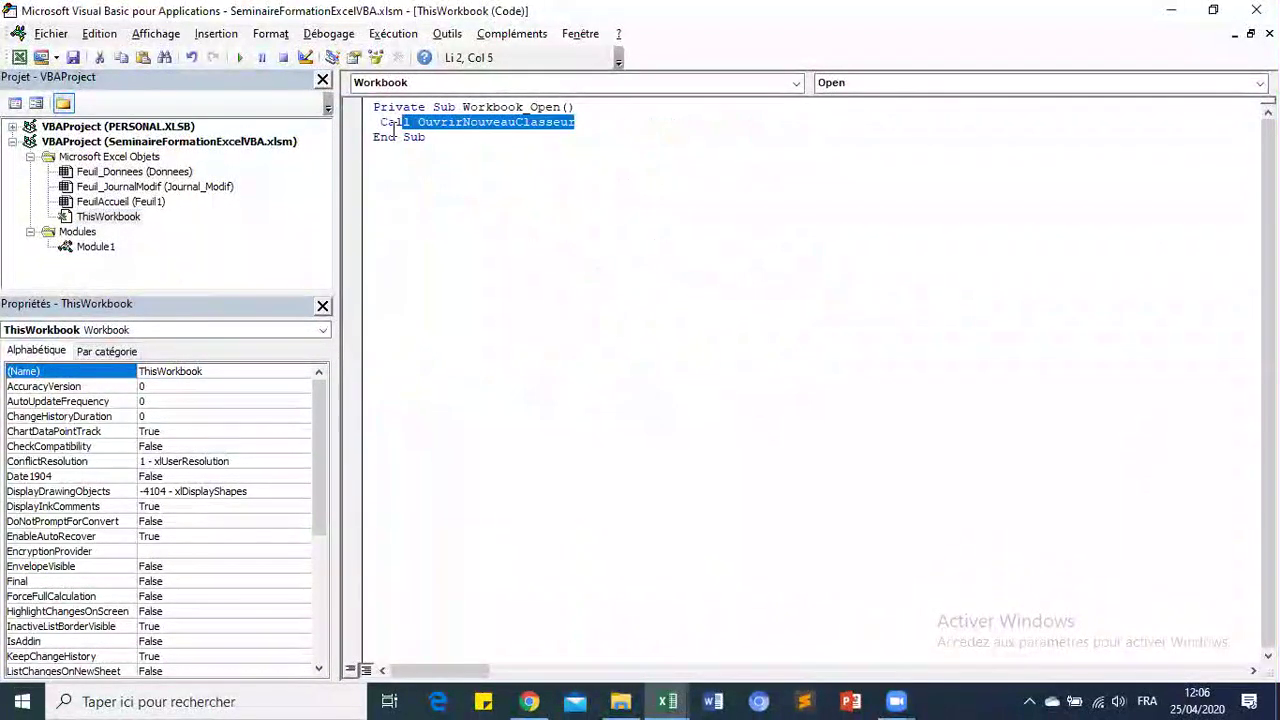
{"action": "key", "text": "ctrl+a"}
{"action": "key", "text": "Delete"}
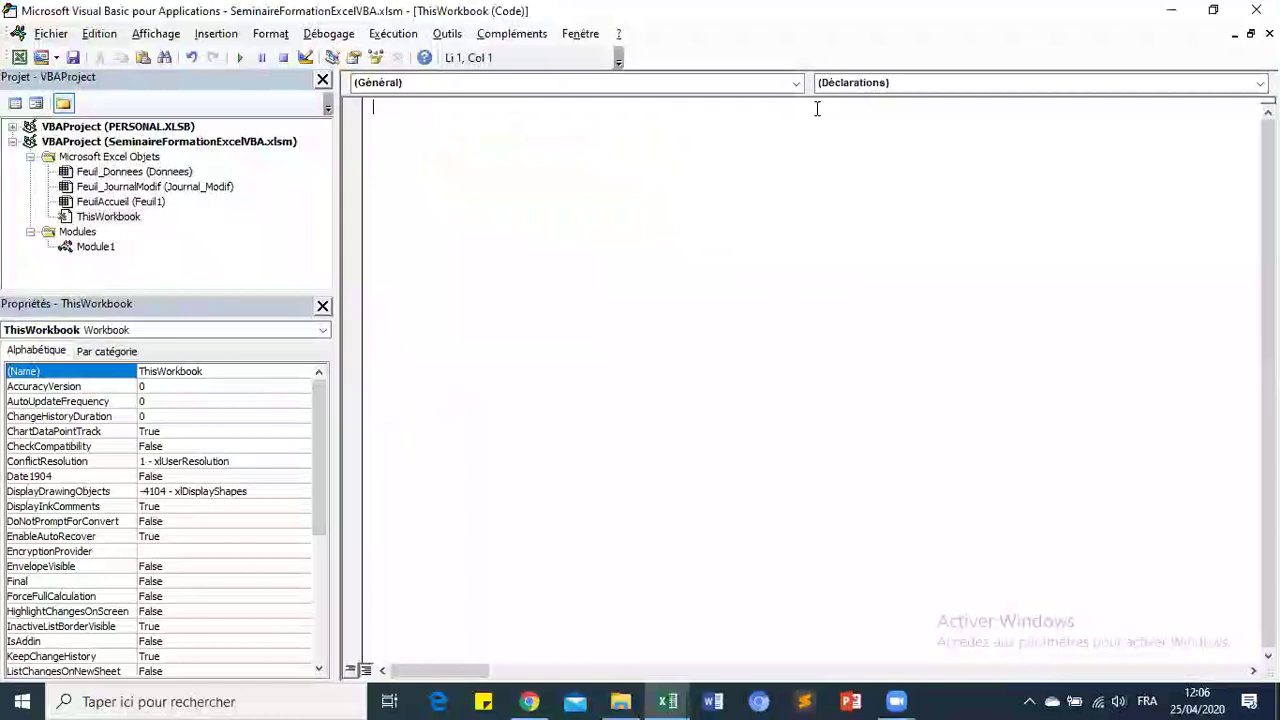
Create empty Workbook_Open and Workbook_BeforeClose procedures from the Workbook object and BeforeClose event
{"action": "left_click", "coordinate": [745, 83]}
{"action": "left_click", "coordinate": [580, 115]}
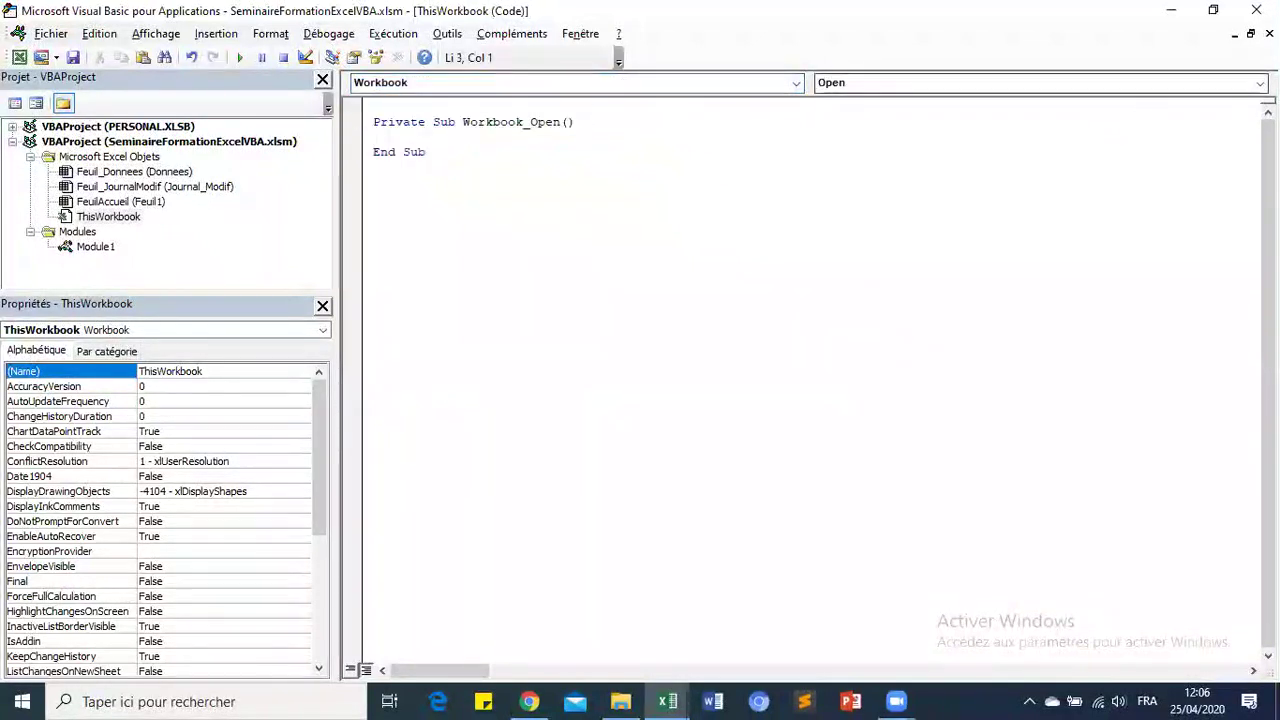
{"action": "left_click", "coordinate": [1260, 83]}
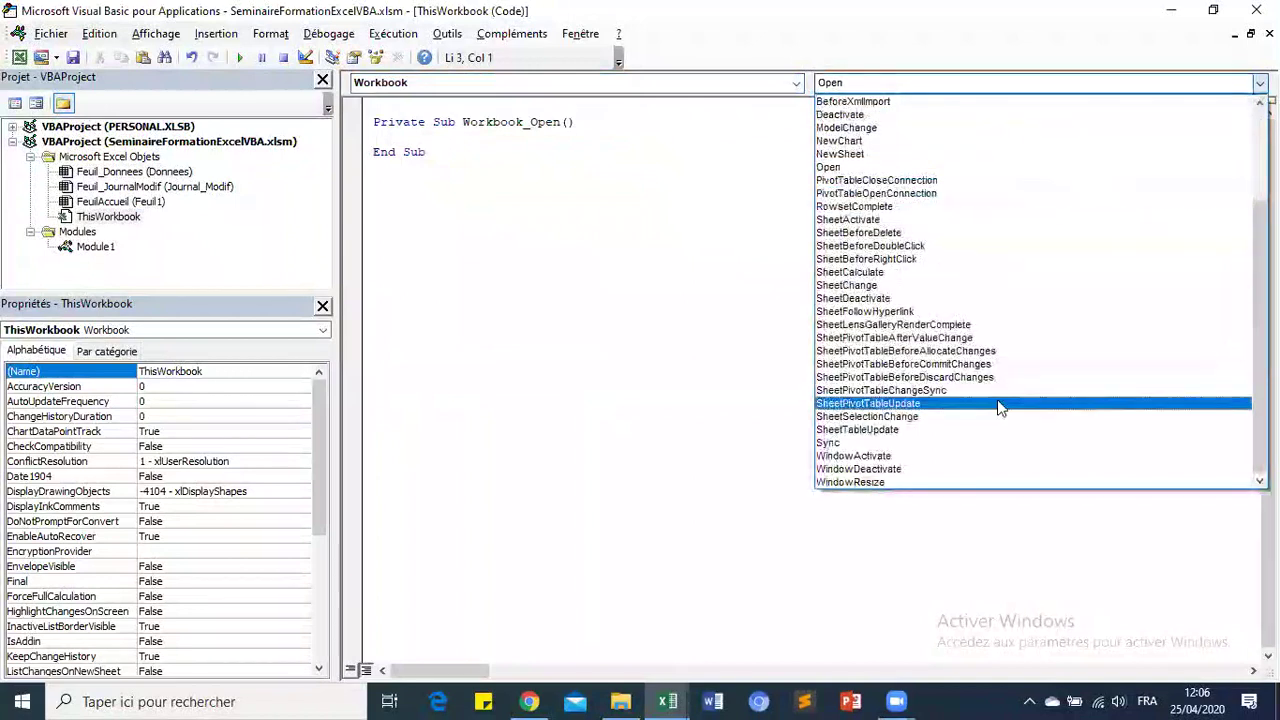
{"action": "scroll", "coordinate": [1003, 400], "scroll_direction": "down", "scroll_amount": 5}
{"action": "scroll", "coordinate": [1007, 404], "scroll_direction": "up", "scroll_amount": 6}
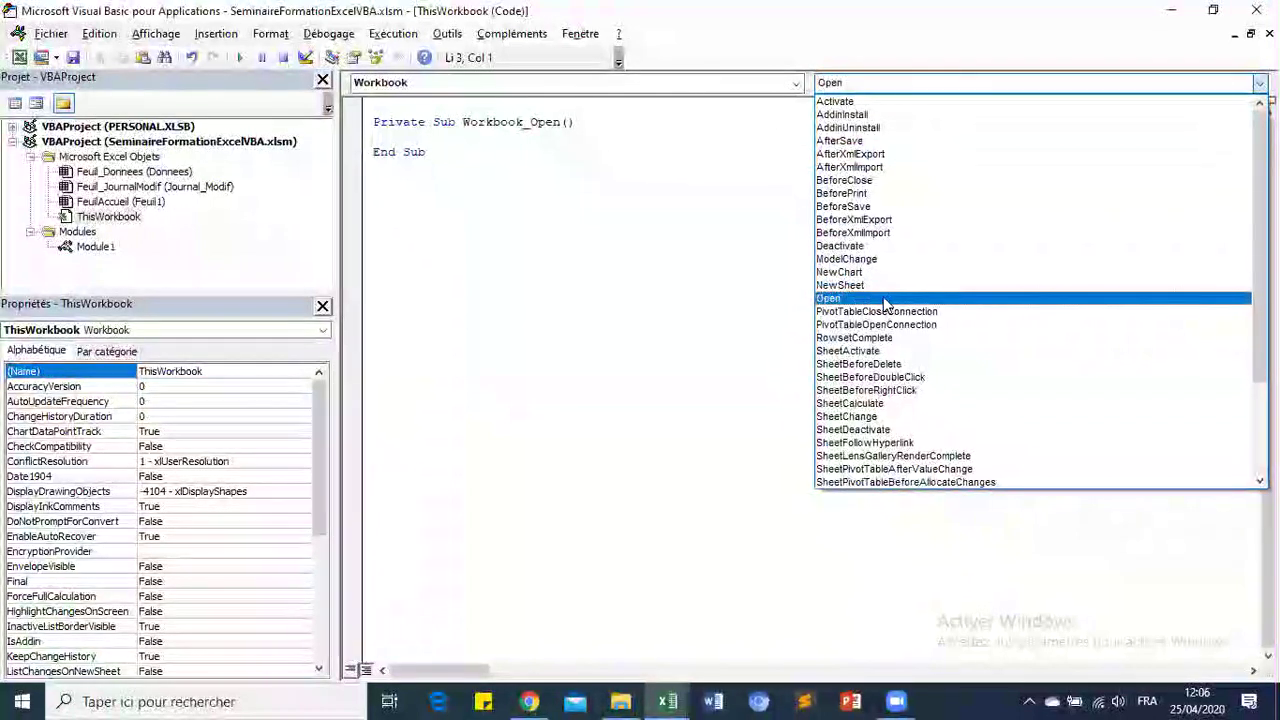
{"action": "scroll", "coordinate": [978, 322], "scroll_direction": "down", "scroll_amount": 3}
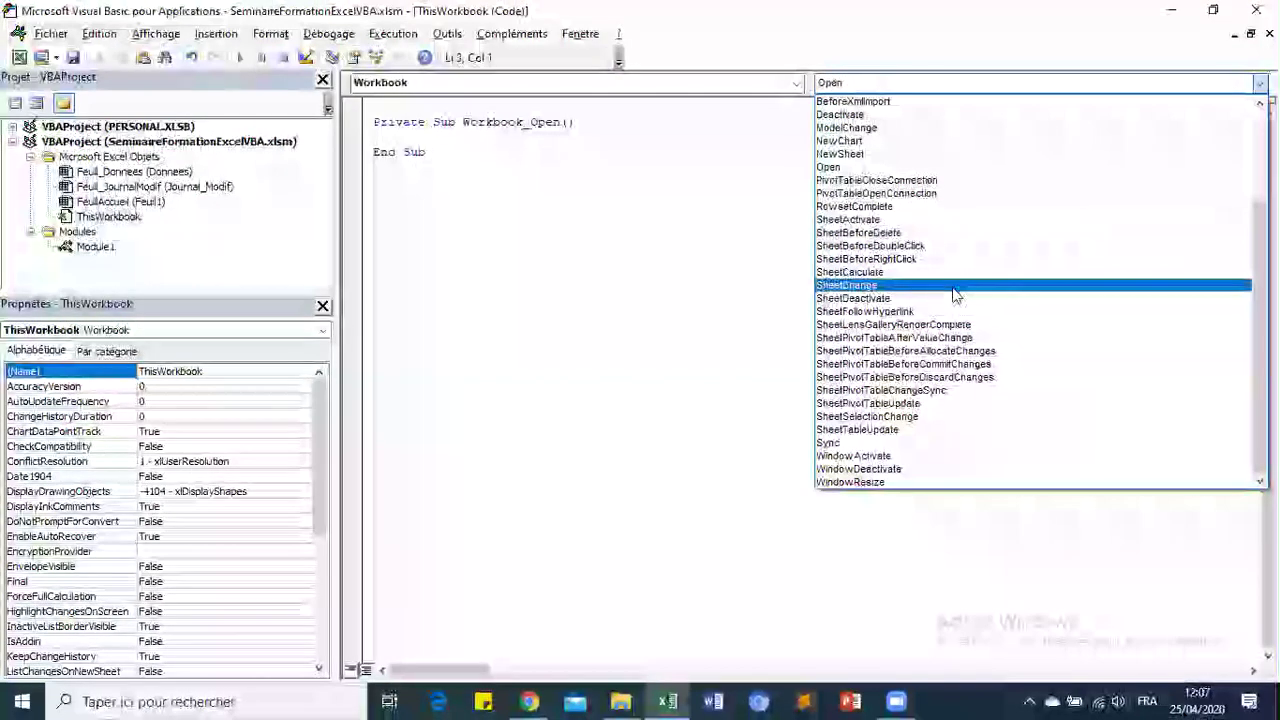
{"action": "scroll", "coordinate": [960, 368], "scroll_direction": "up", "scroll_amount": 4}
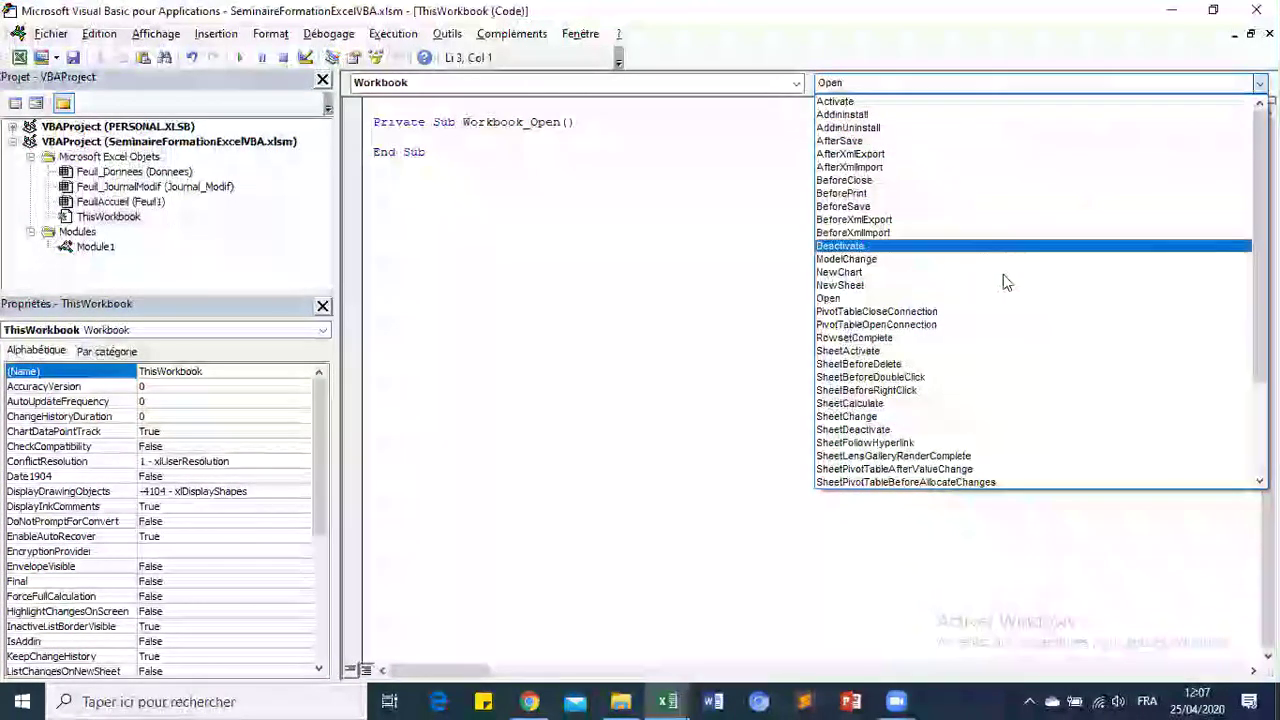
{"action": "scroll", "coordinate": [1001, 289], "scroll_direction": "down", "scroll_amount": 3}
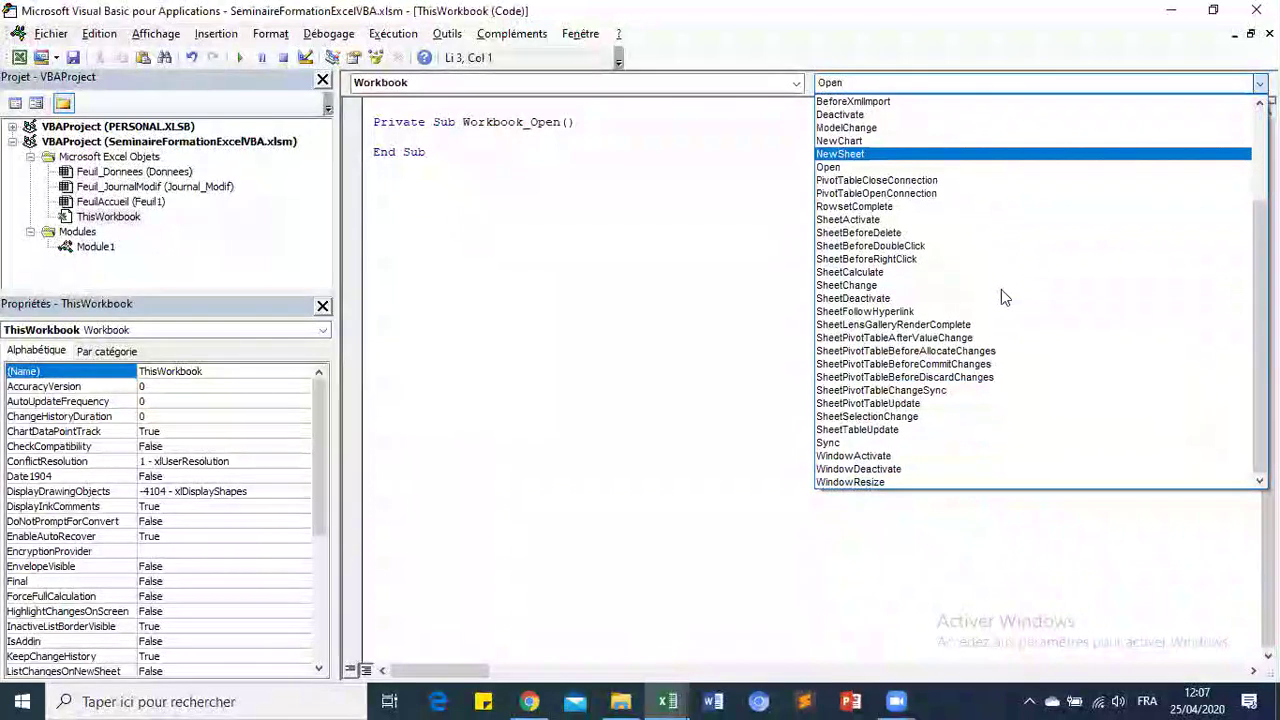
{"action": "scroll", "coordinate": [995, 230], "scroll_direction": "up", "scroll_amount": 4}
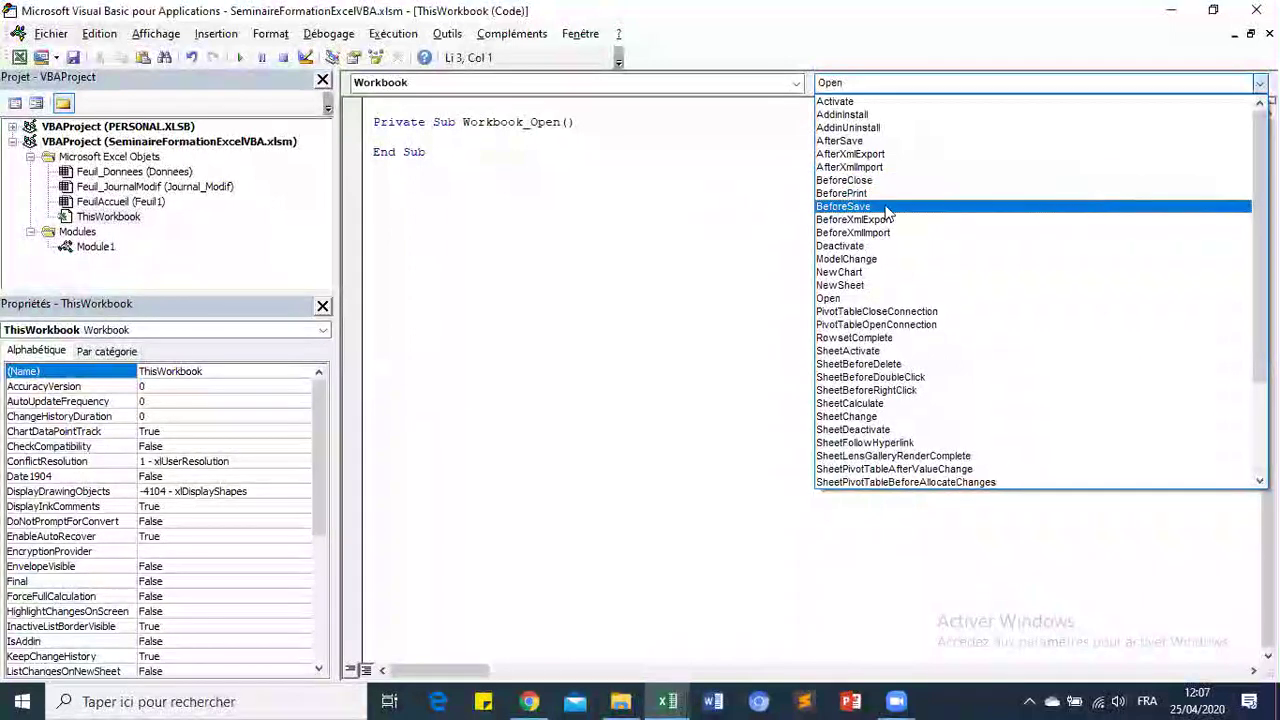
{"action": "left_click", "coordinate": [900, 187]}
{"action": "left_click", "coordinate": [547, 200]}
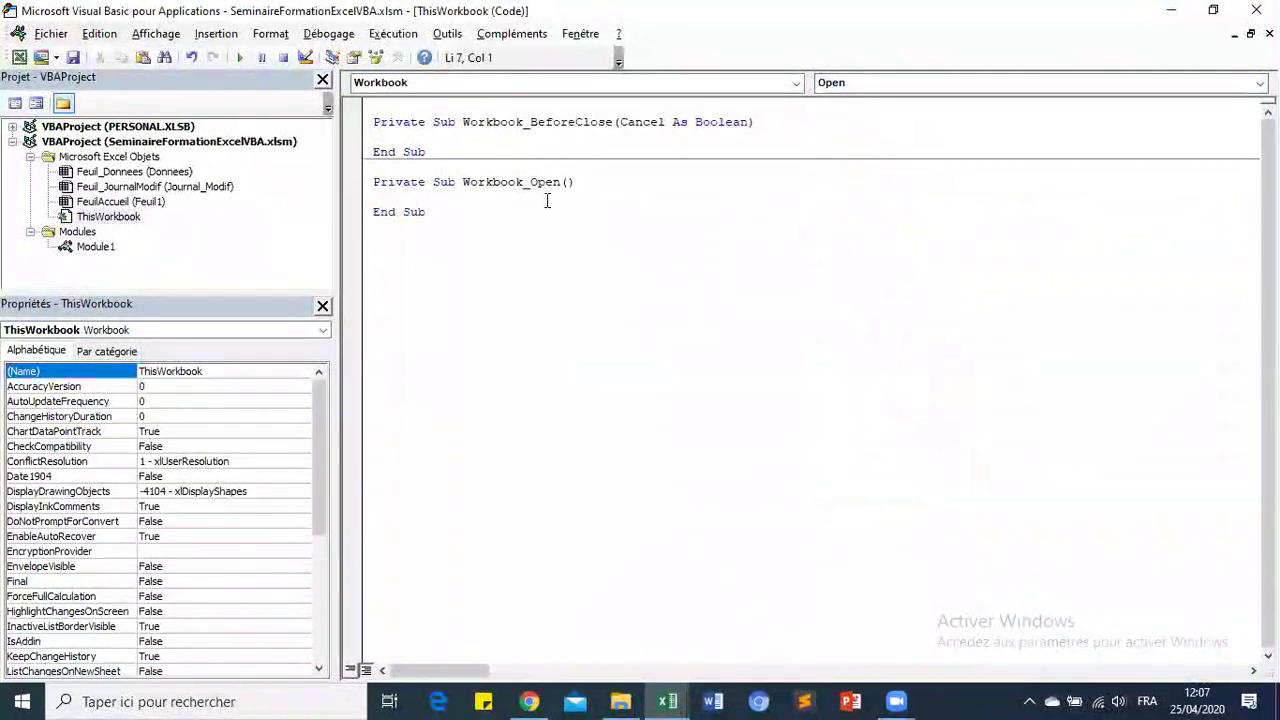
In Workbook_Open, declare MotDepasse As String and fill it from an InputBox password prompt
{"action": "key", "text": "Tab"}
{"action": "type", "text": "dim MotDepasse as string"}
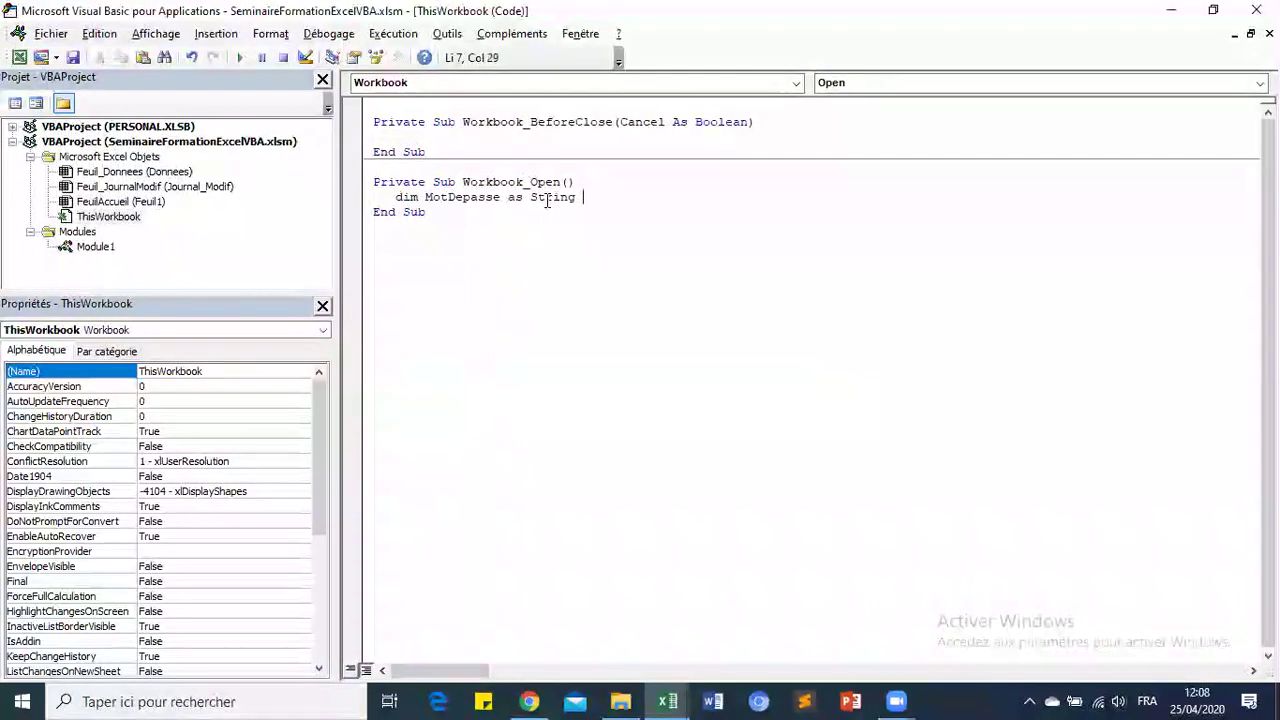
{"action": "key", "text": "Return"}
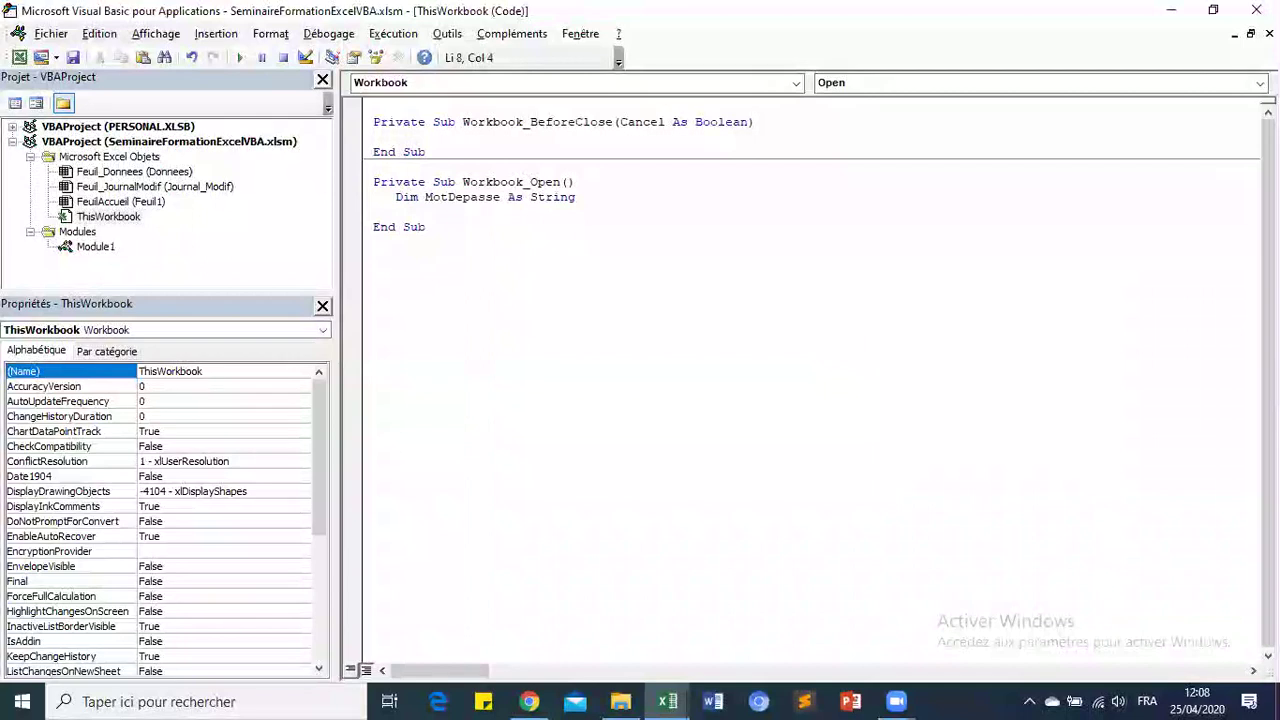
{"action": "type", "text": "Motdepasse="}
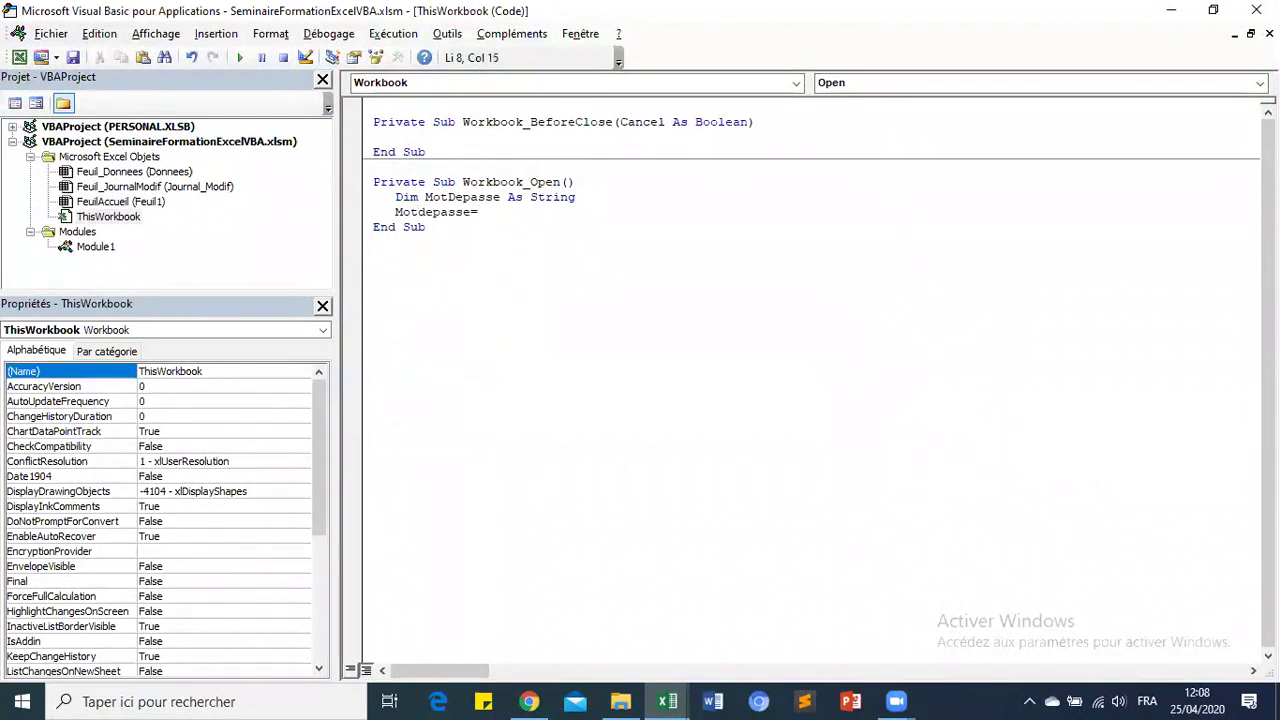
{"action": "type", "text": "int"}
{"action": "type", "text": "t"}
{"action": "type", "text": "(\"V"}
{"action": "type", "text": "euillez entr"}
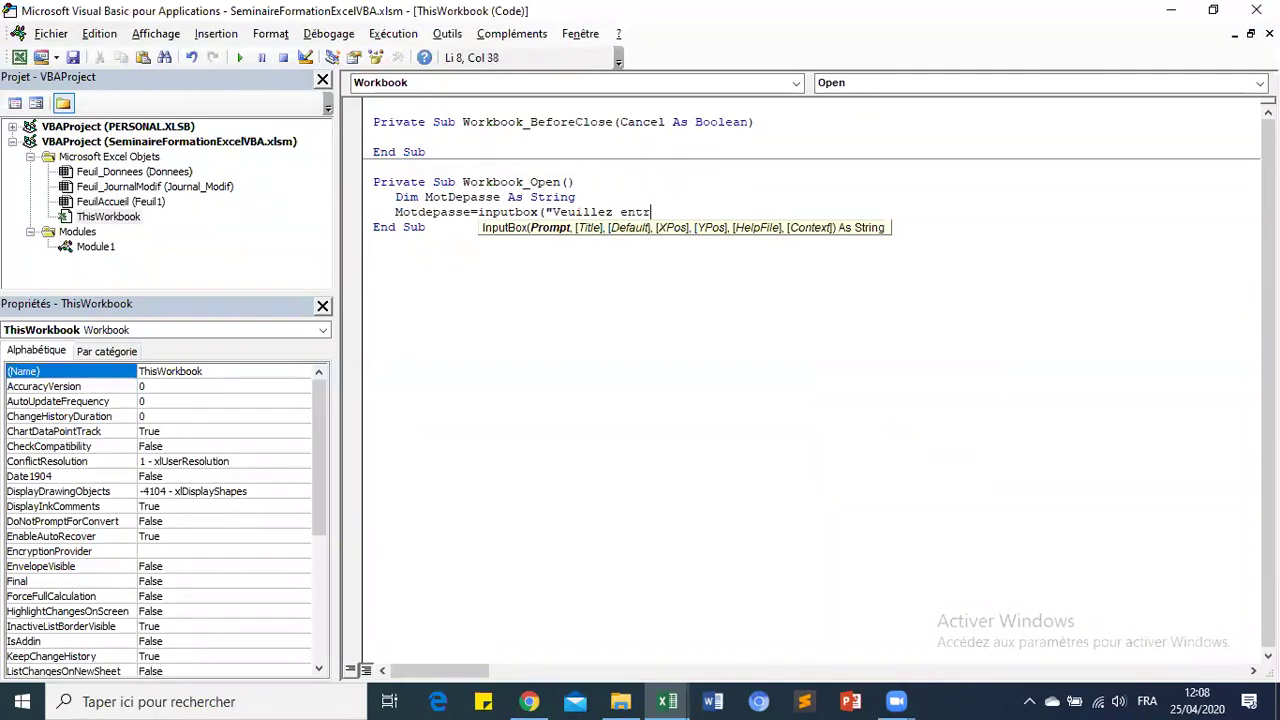
{"action": "type", "text": "le mot de "}
{"action": "type", "text": "passe a"}
{"action": "type", "text": "va"}
{"action": "type", "text": "d"}
{"action": "type", "text": "accéd"}
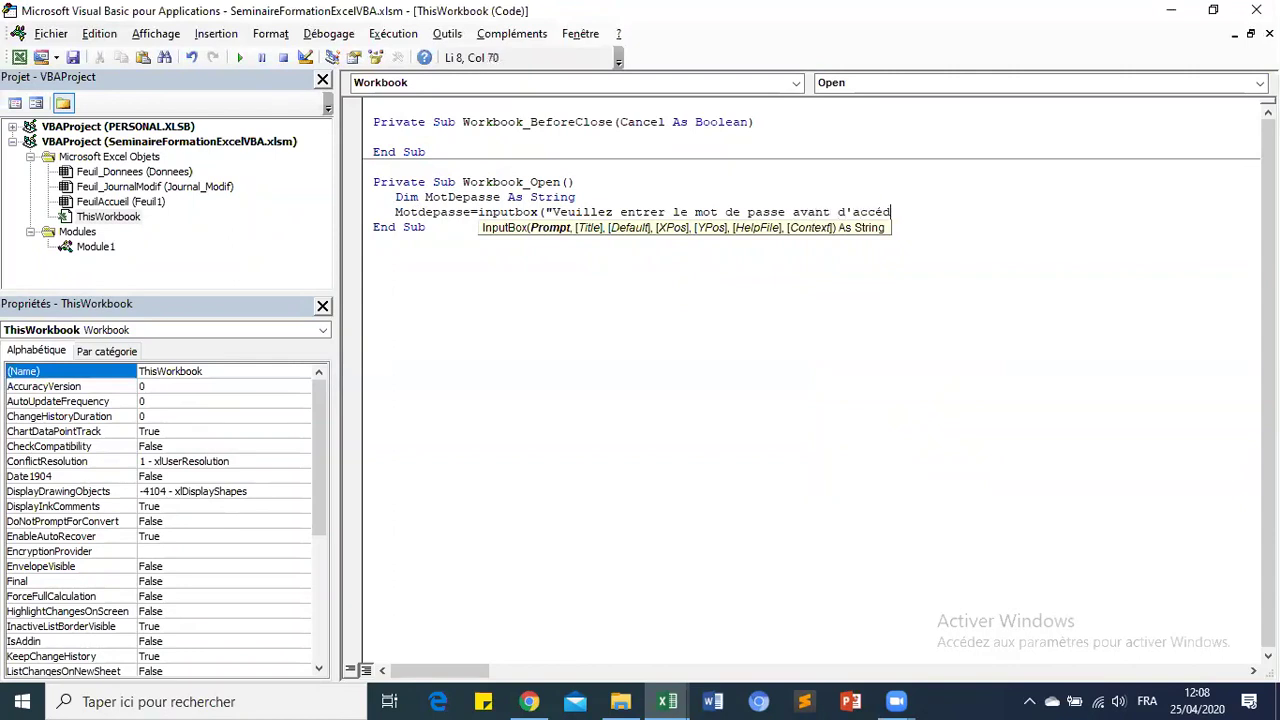
{"action": "type", "text": " ce classeur"}
{"action": "type", "text": ")"}
{"action": "key", "text": "Return"}
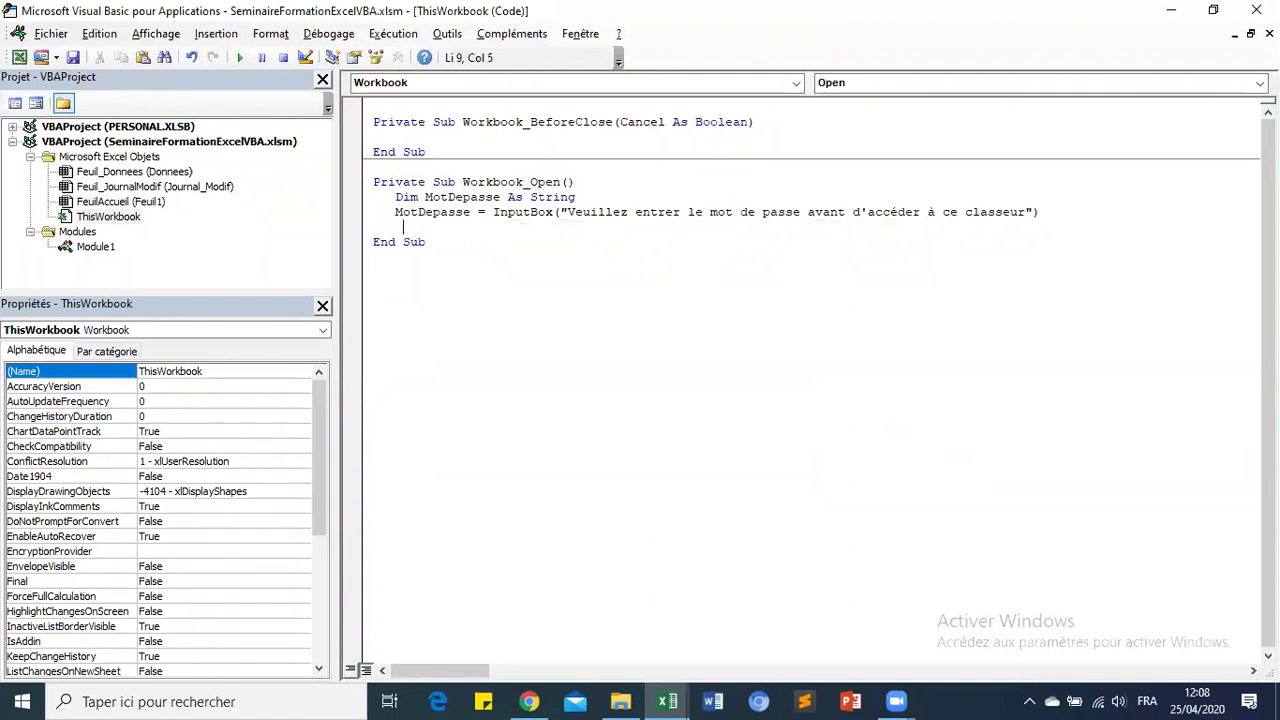
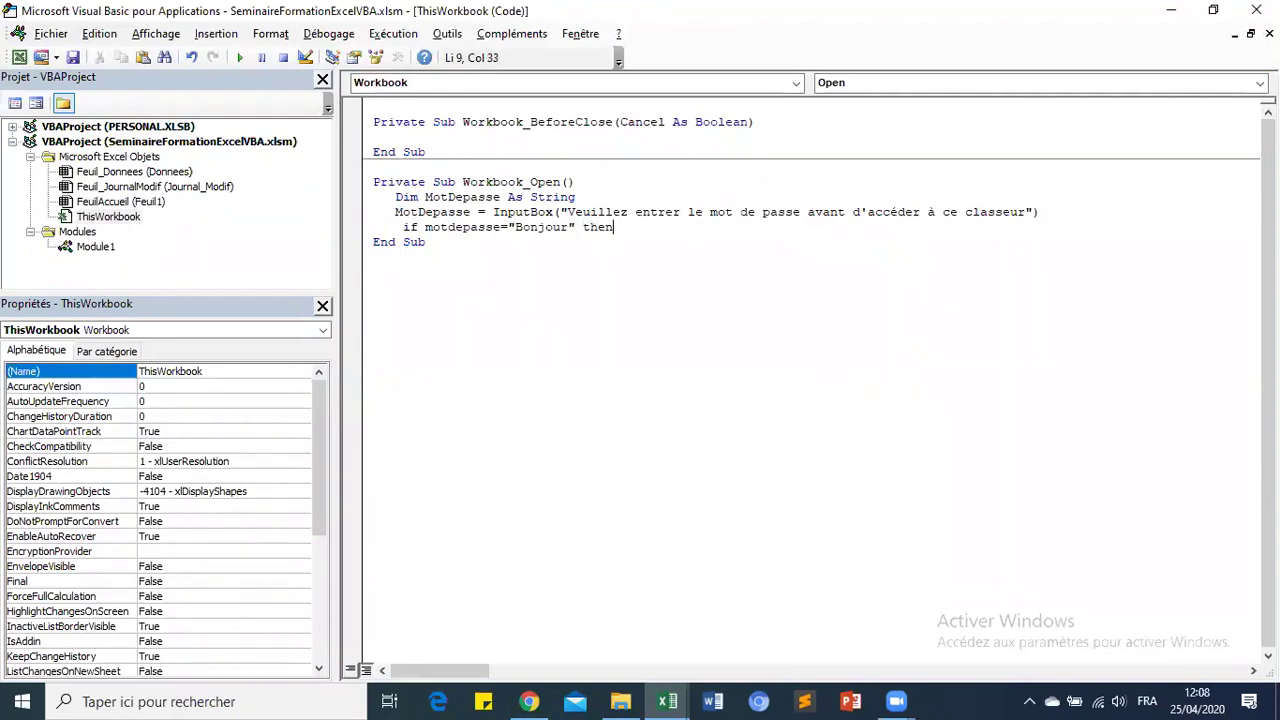
Add an If block testing MotDepasse against the expected password that shows MsgBox "Bienvenue"
{"action": "key", "text": "Return"}
{"action": "left_click", "coordinate": [449, 323]}
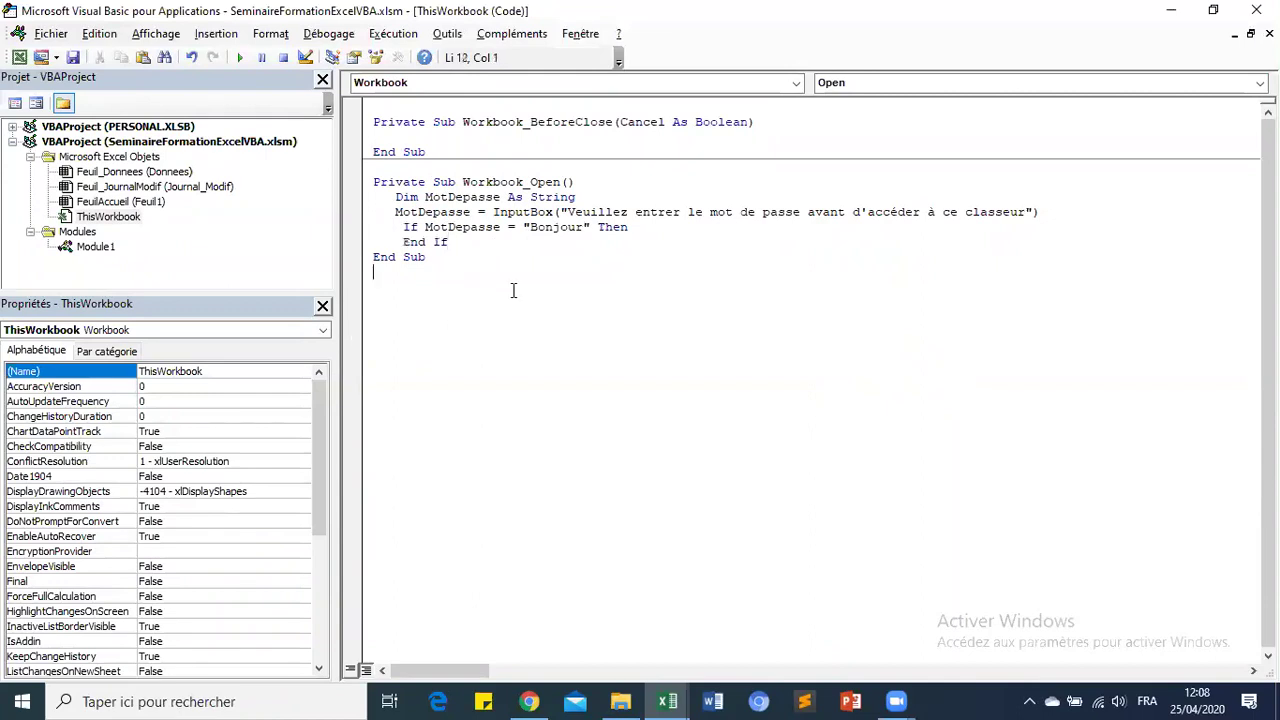
{"action": "left_click", "coordinate": [693, 232]}
{"action": "key", "text": "Return"}
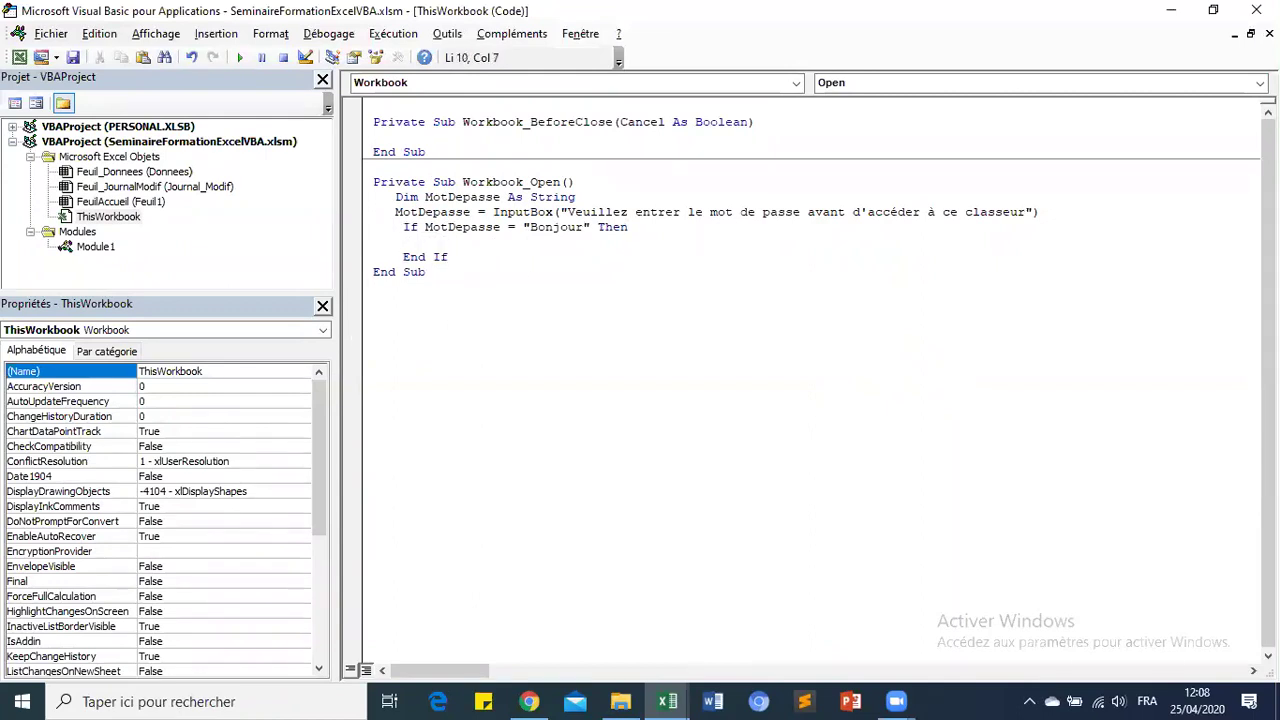
{"action": "type", "text": "msgbox"}
{"action": "type", "text": "(\""}
{"action": "key", "text": "BackSpace"}
{"action": "key", "text": "BackSpace"}
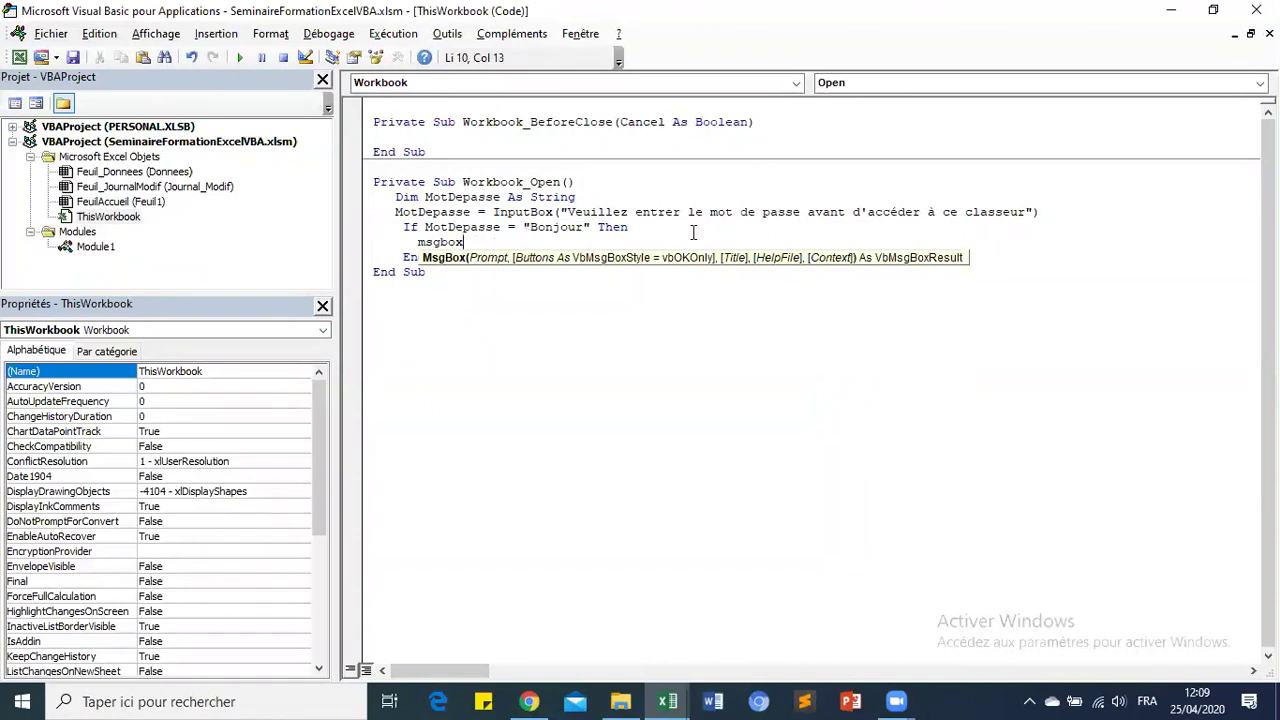
{"action": "type", "text": "\"Bienvenue\""}
{"action": "key", "text": "Return"}
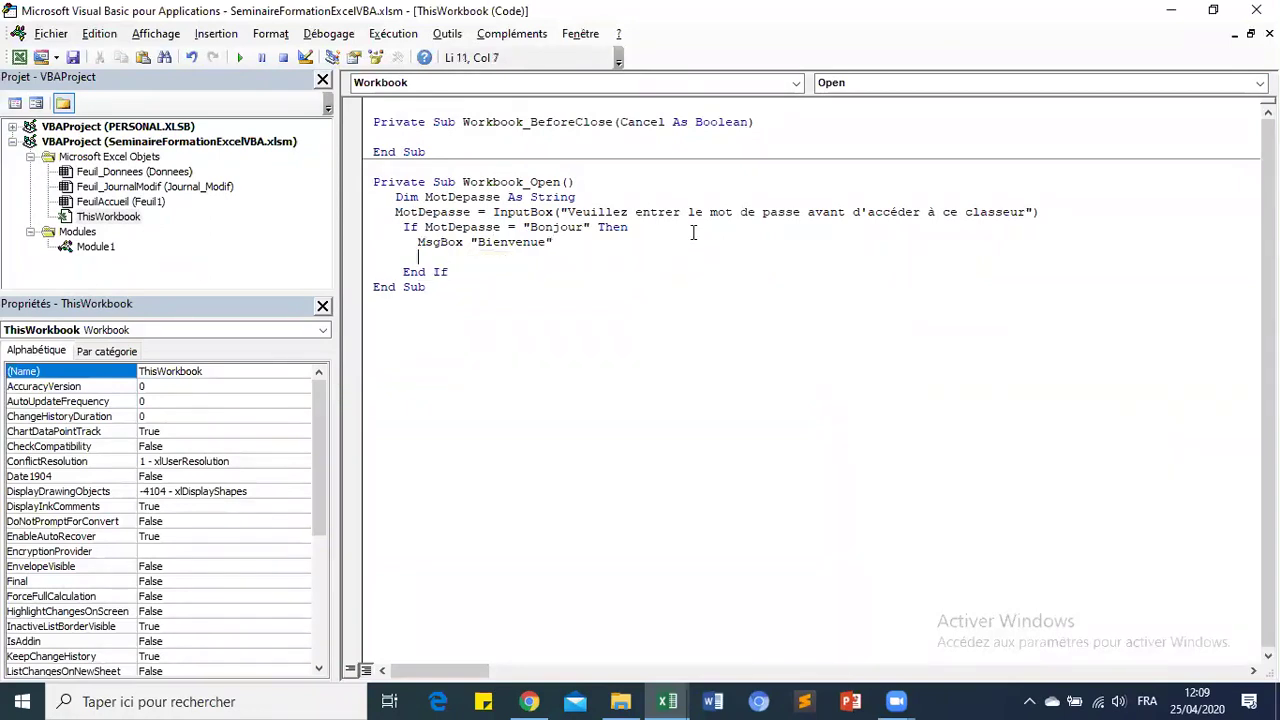
Add a sinon branch showing "Mot de passe incorrect, aurevoir !" and calling ActiveWorkbook.Close
{"action": "type", "text": "sinon"}
{"action": "key", "text": "Return"}
{"action": "type", "text": "msgbox \""}
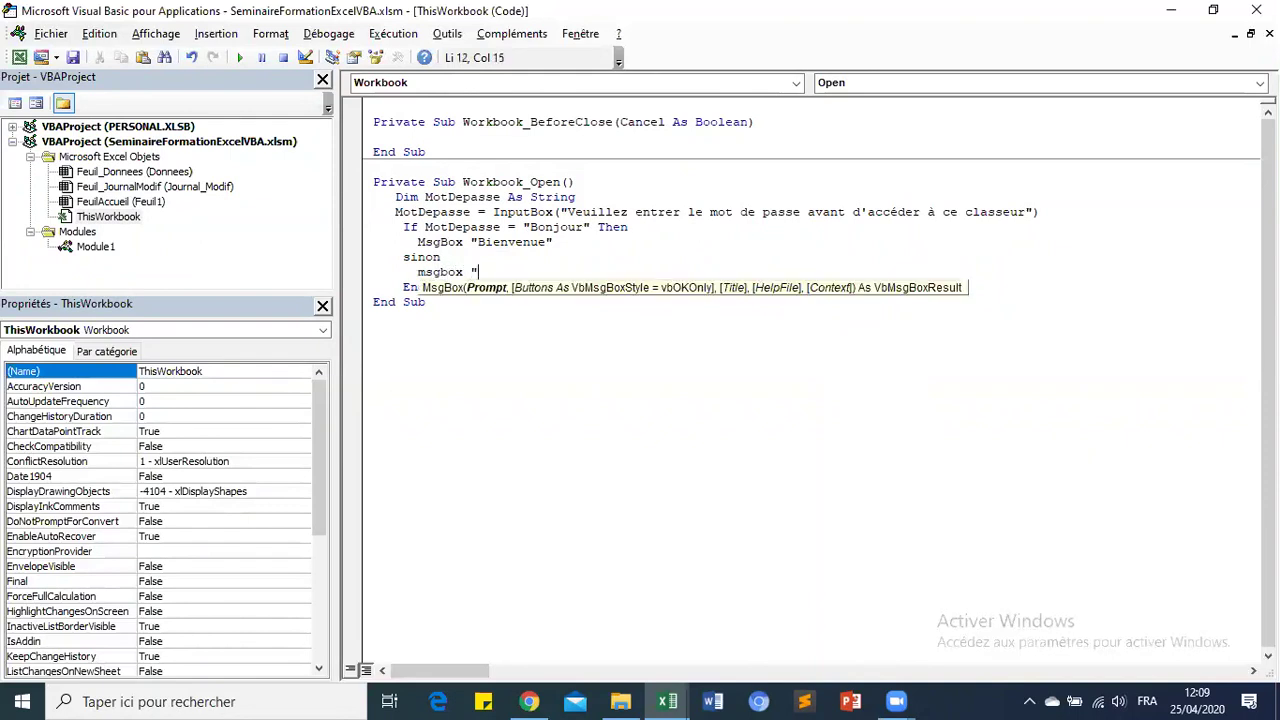
{"action": "type", "text": "Mod"}
{"action": "type", "text": " de passe inc"}
{"action": "type", "text": "orrect"}
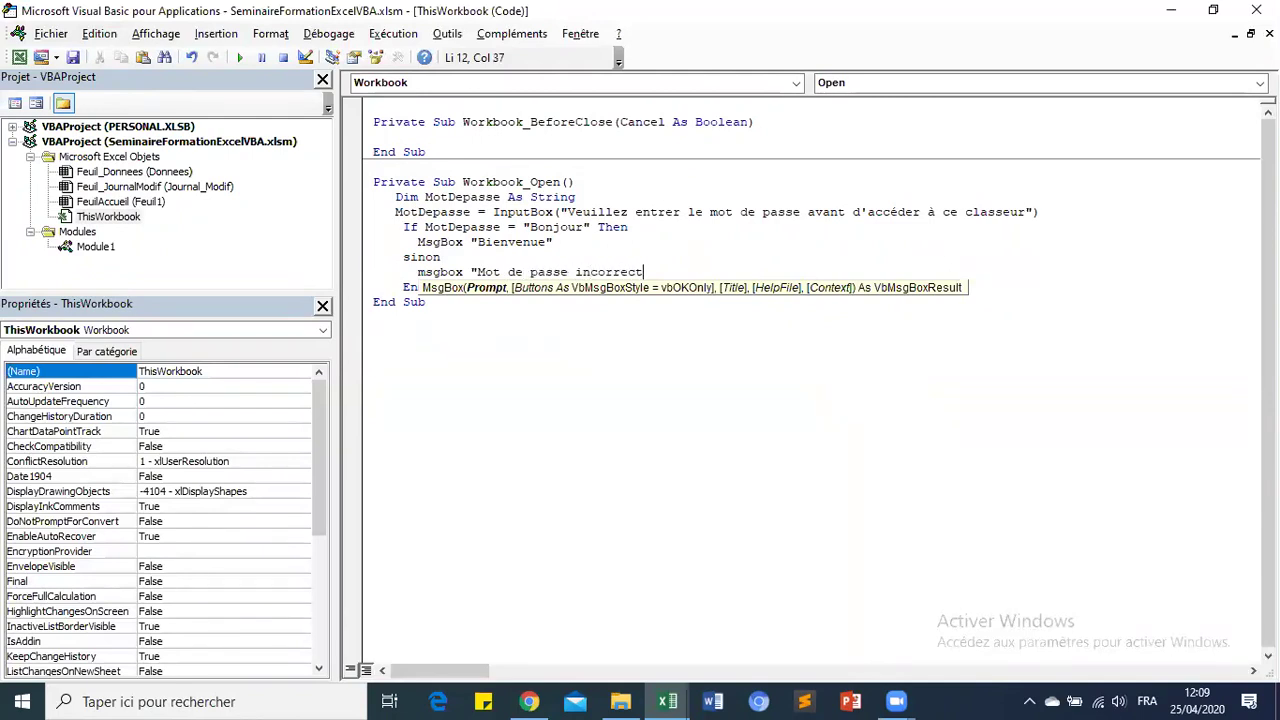
{"action": "type", "text": "evoir !\""}
{"action": "key", "text": "Return"}
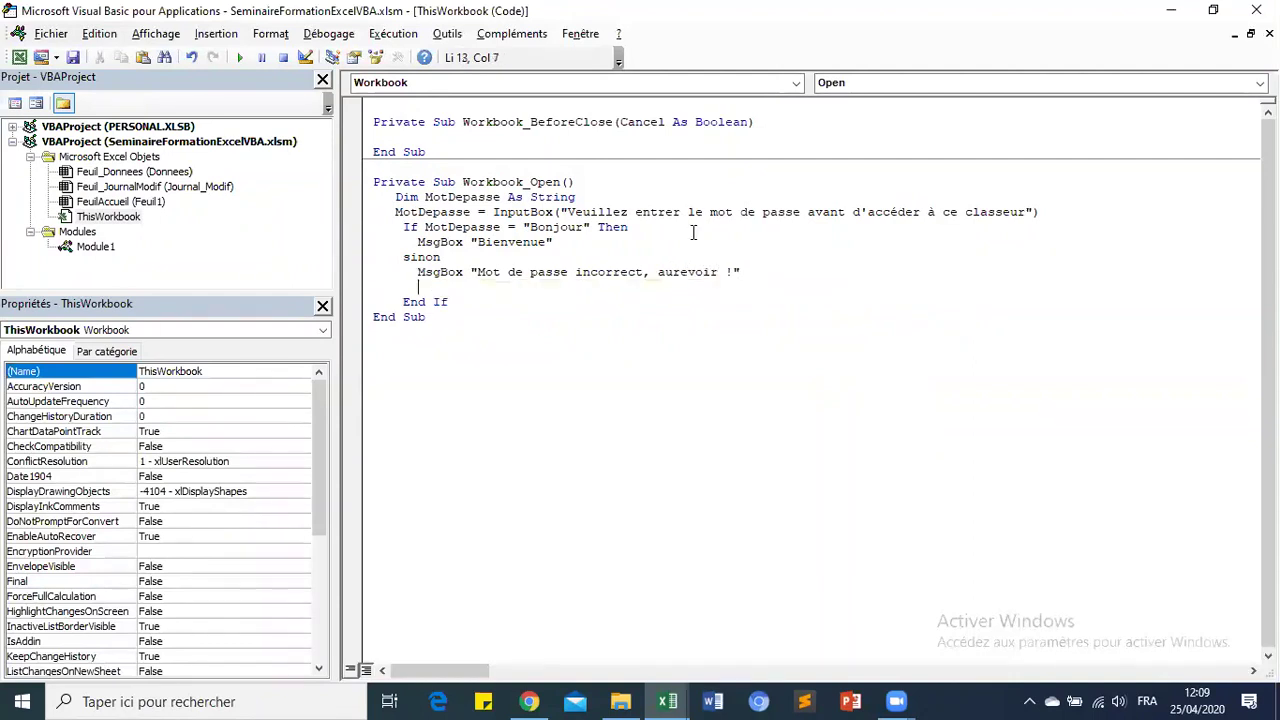
{"action": "type", "text": "activew"}
{"action": "type", "text": "orkb"}
{"action": "type", "text": "oo.clo"}
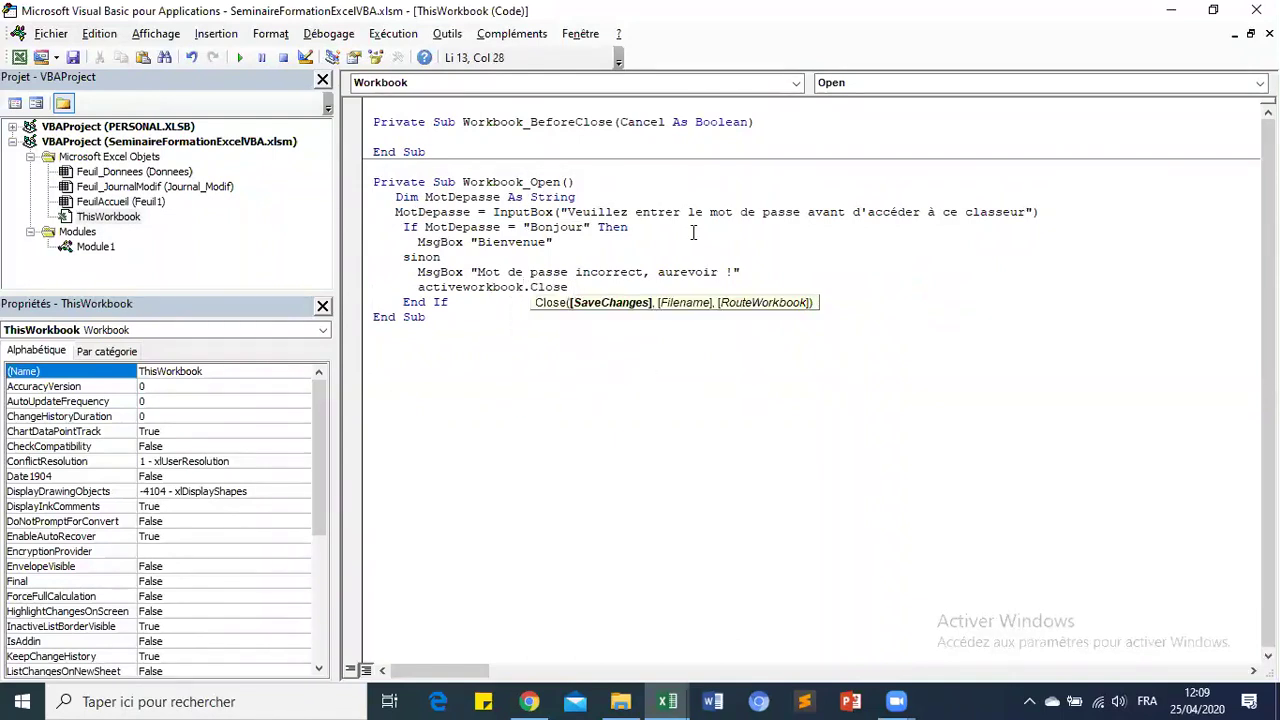
{"action": "left_click", "coordinate": [682, 399]}
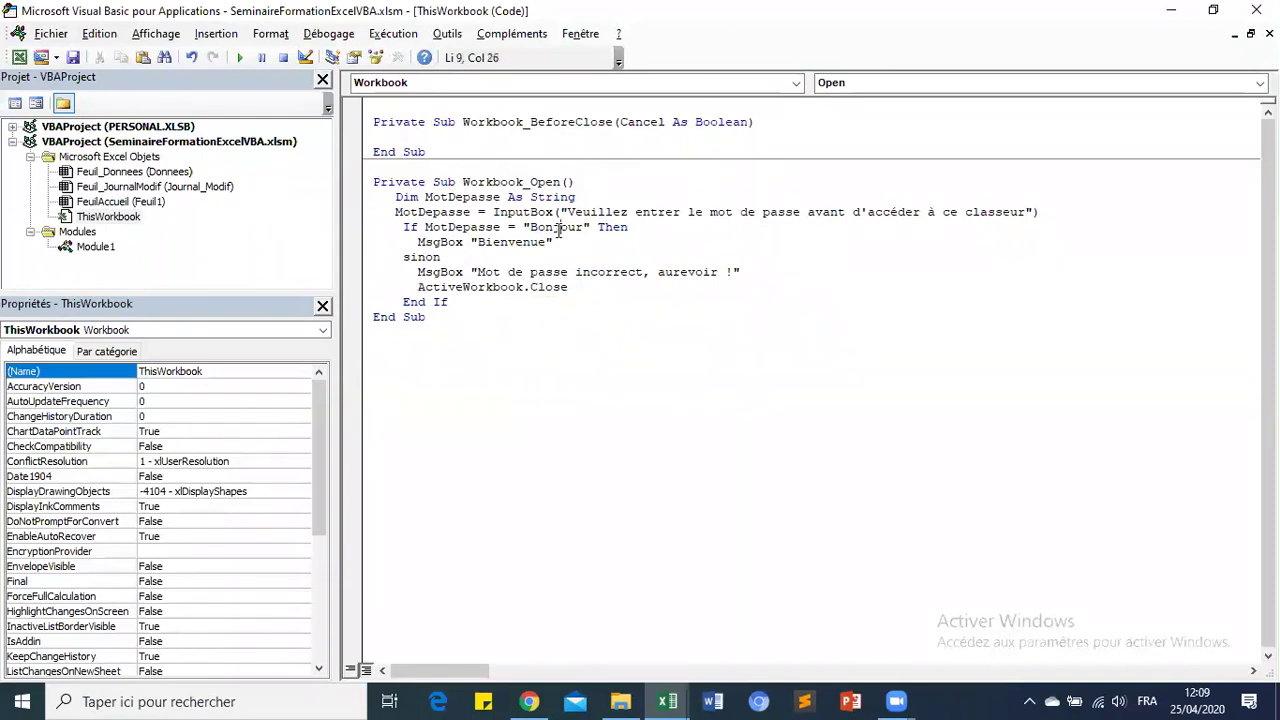
Close the editor and workbook, saving the changes with Enregistrer
{"action": "double_click", "coordinate": [560, 228]}
{"action": "left_click", "coordinate": [633, 370]}
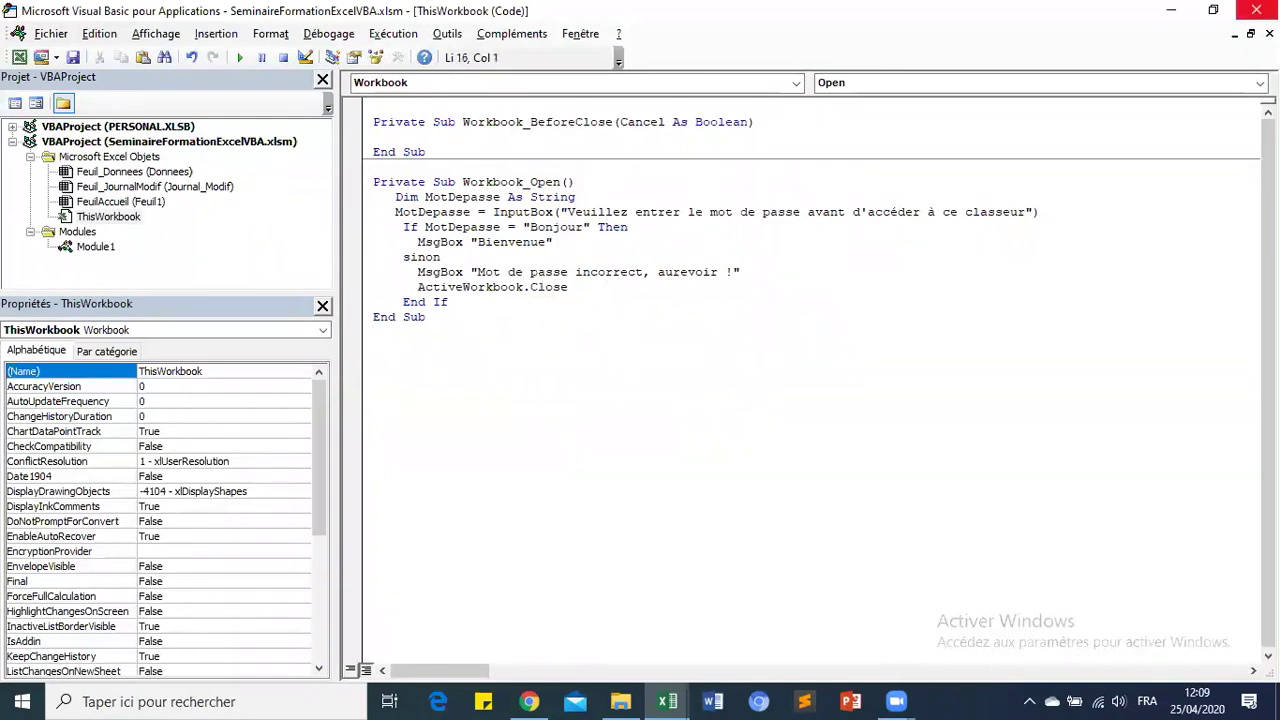
{"action": "key", "text": "alt+F4"}
{"action": "key", "text": "alt+F4"}
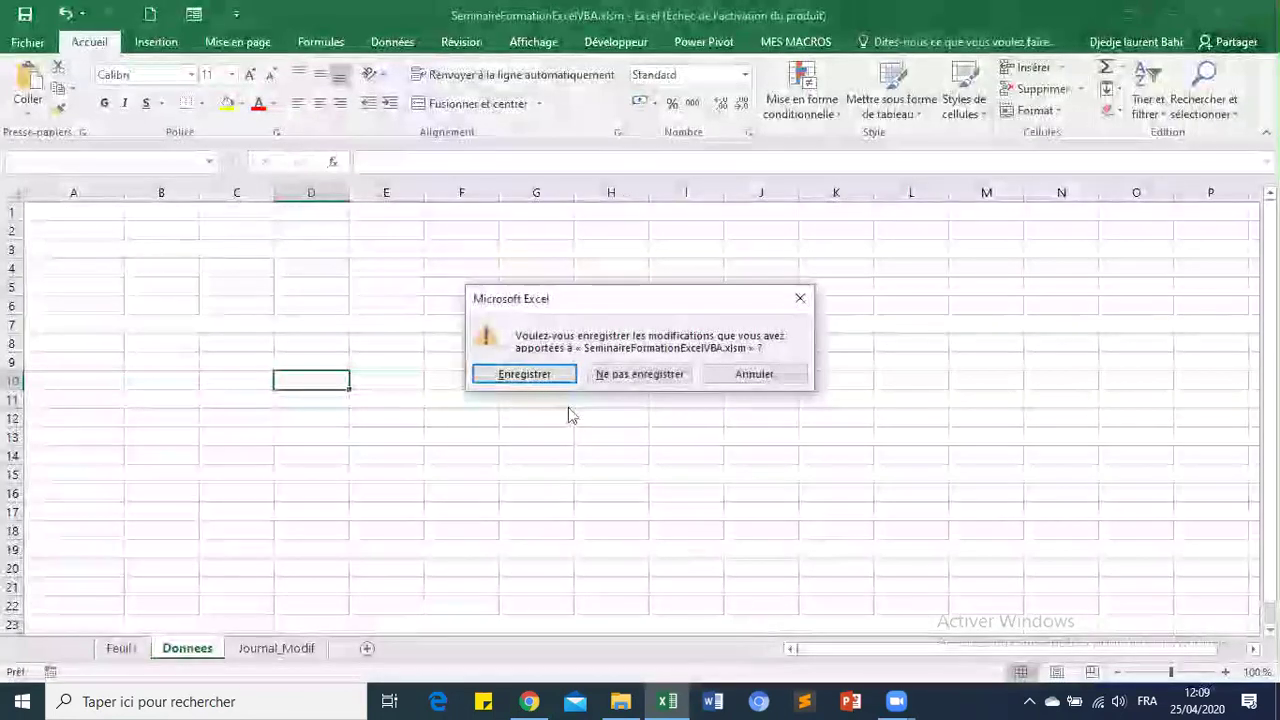
{"action": "left_click", "coordinate": [557, 376]}
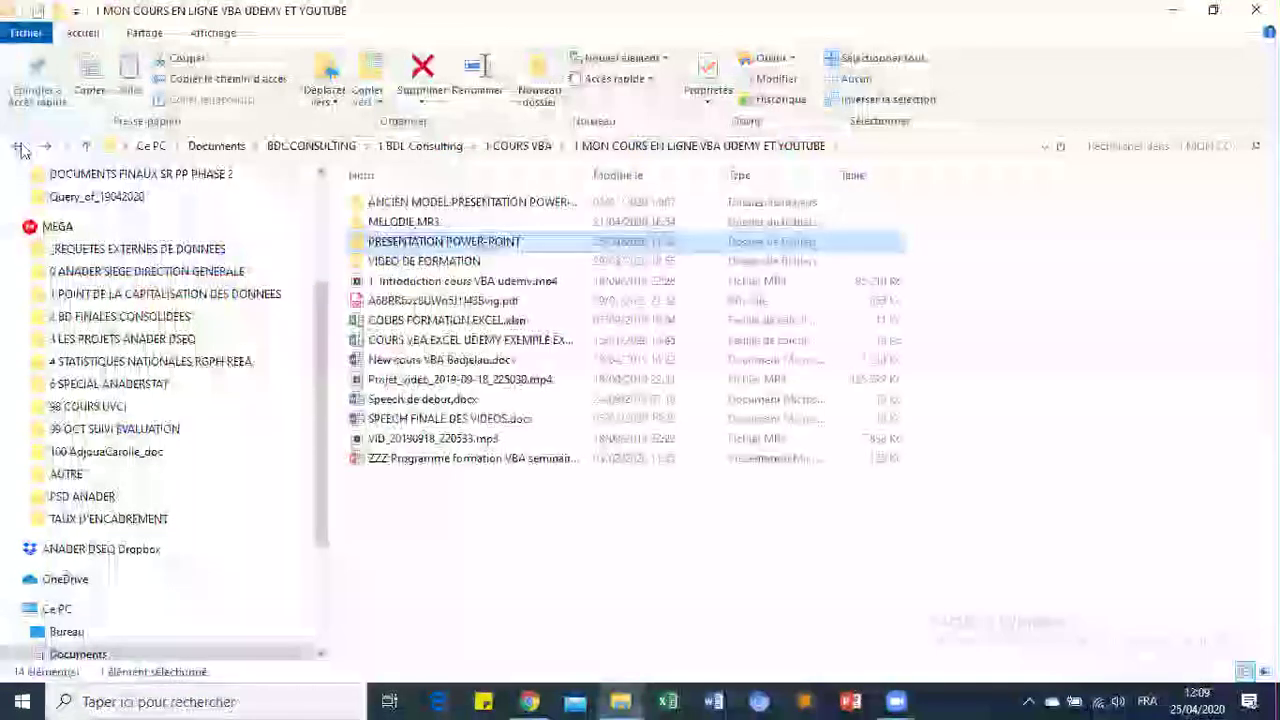
Reopen SeminaireFormationExcelVBA.xlsm from the 2 SEMINAIRE ZOOM FORMATION EXCEL VBA EN LIGNE folder, dismissing the activation notice
{"action": "left_click", "coordinate": [20, 147]}
{"action": "double_click", "coordinate": [450, 221]}
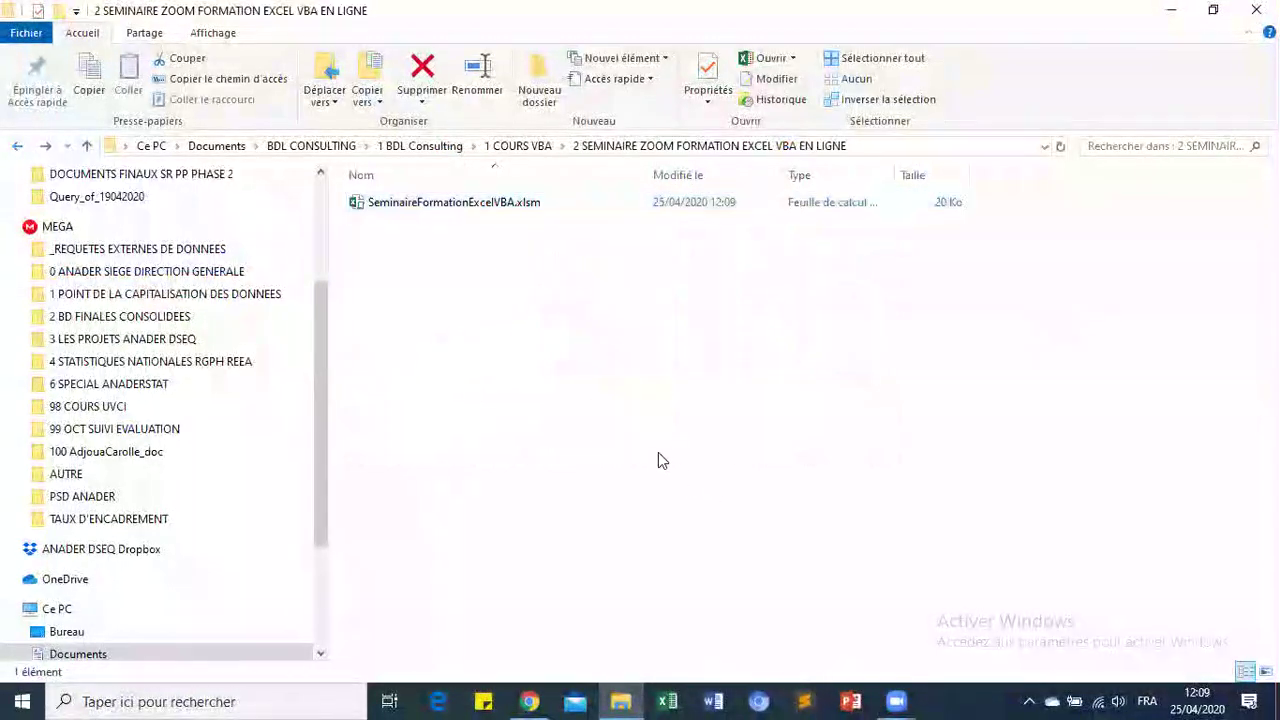
{"action": "left_click", "coordinate": [508, 203]}
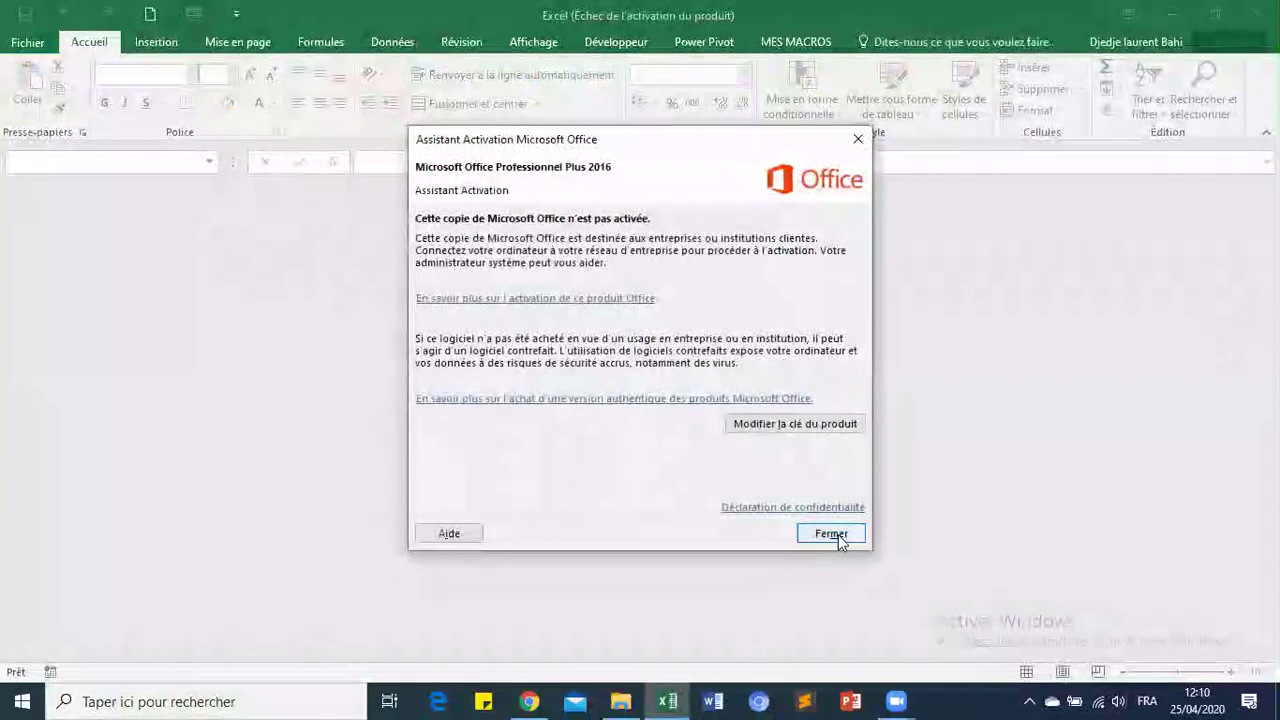
{"action": "left_click", "coordinate": [831, 533]}
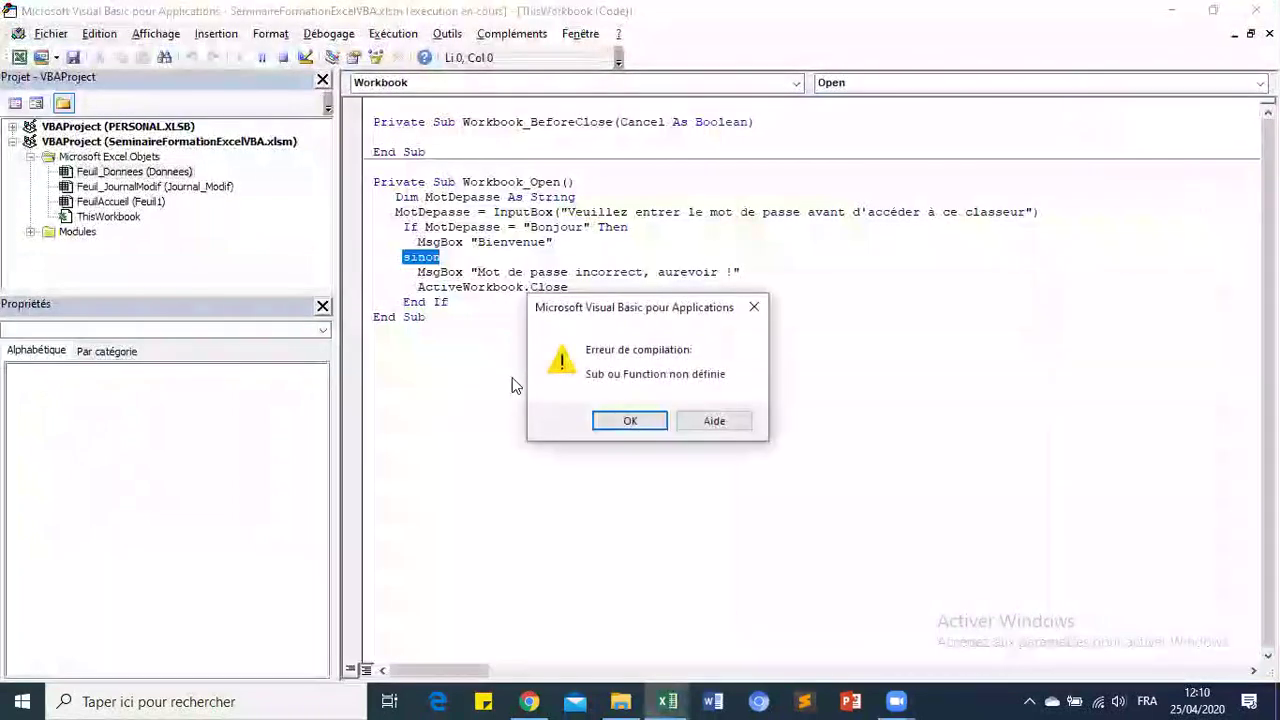
Replace the faulty sinon with Else, reset the halted macro, and close the VBA editor
{"action": "left_click", "coordinate": [640, 422]}
{"action": "type", "text": "else"}
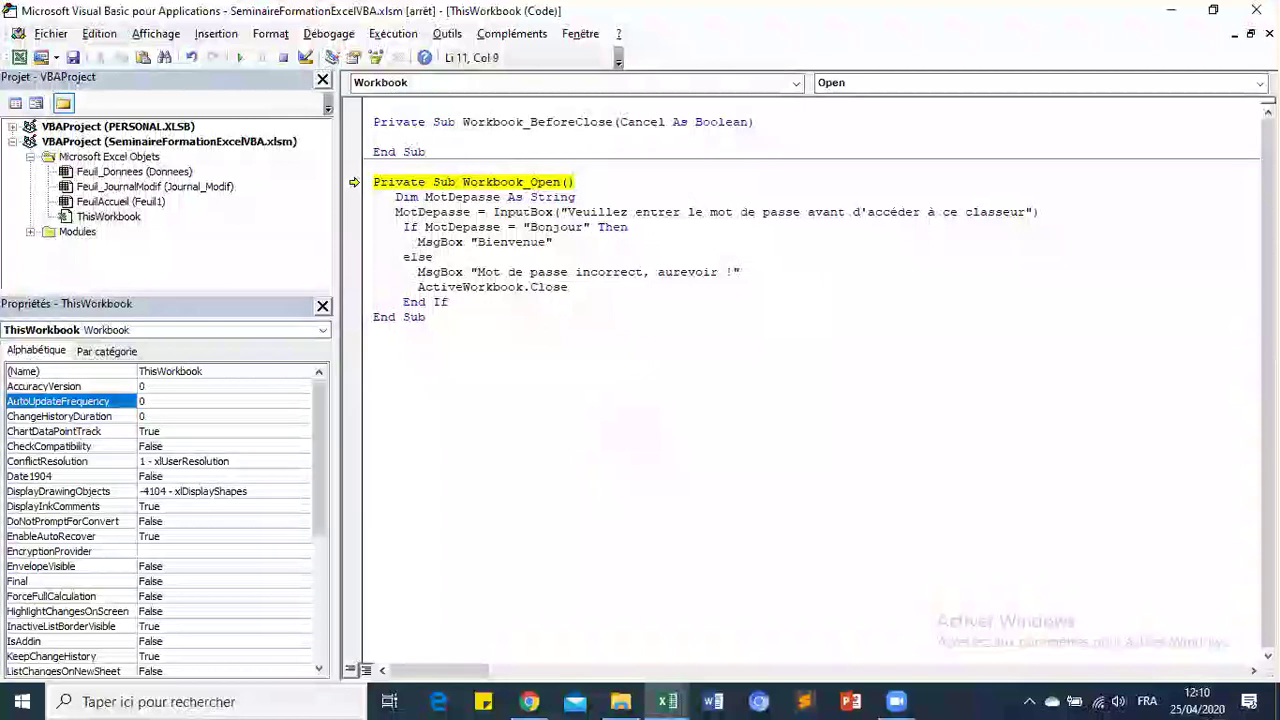
{"action": "left_click", "coordinate": [284, 62]}
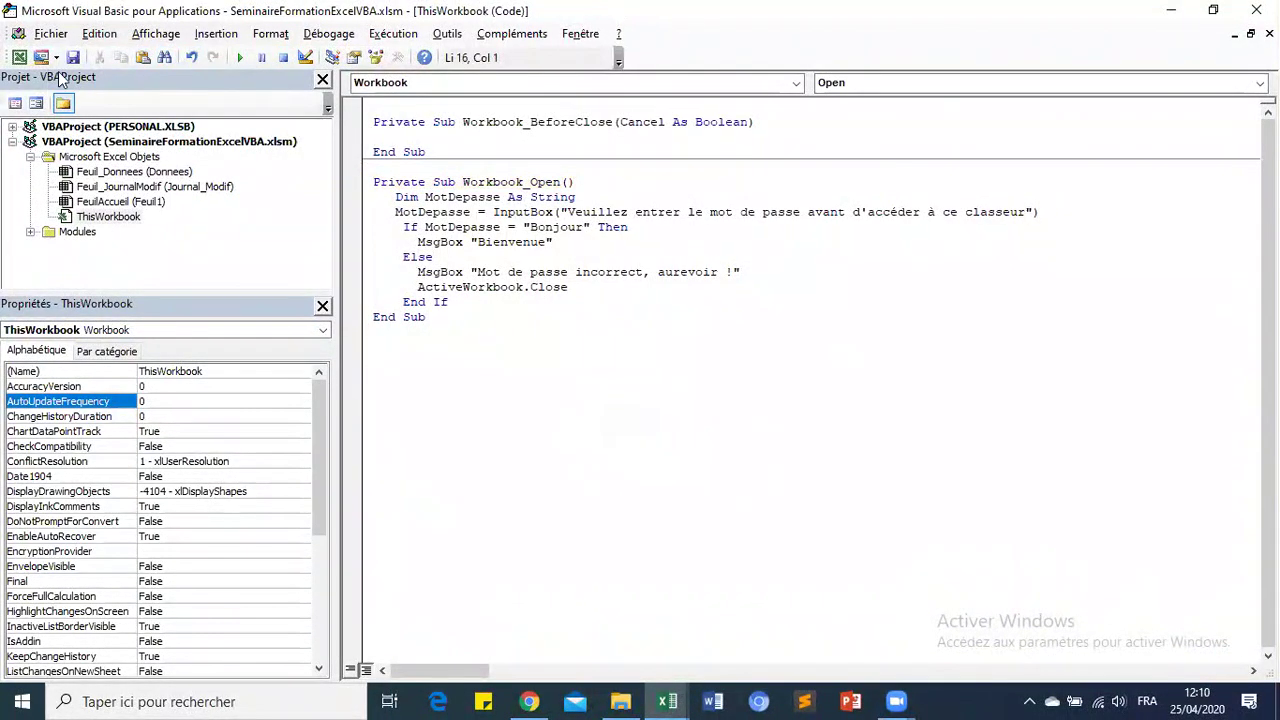
{"action": "left_click", "coordinate": [1256, 10]}
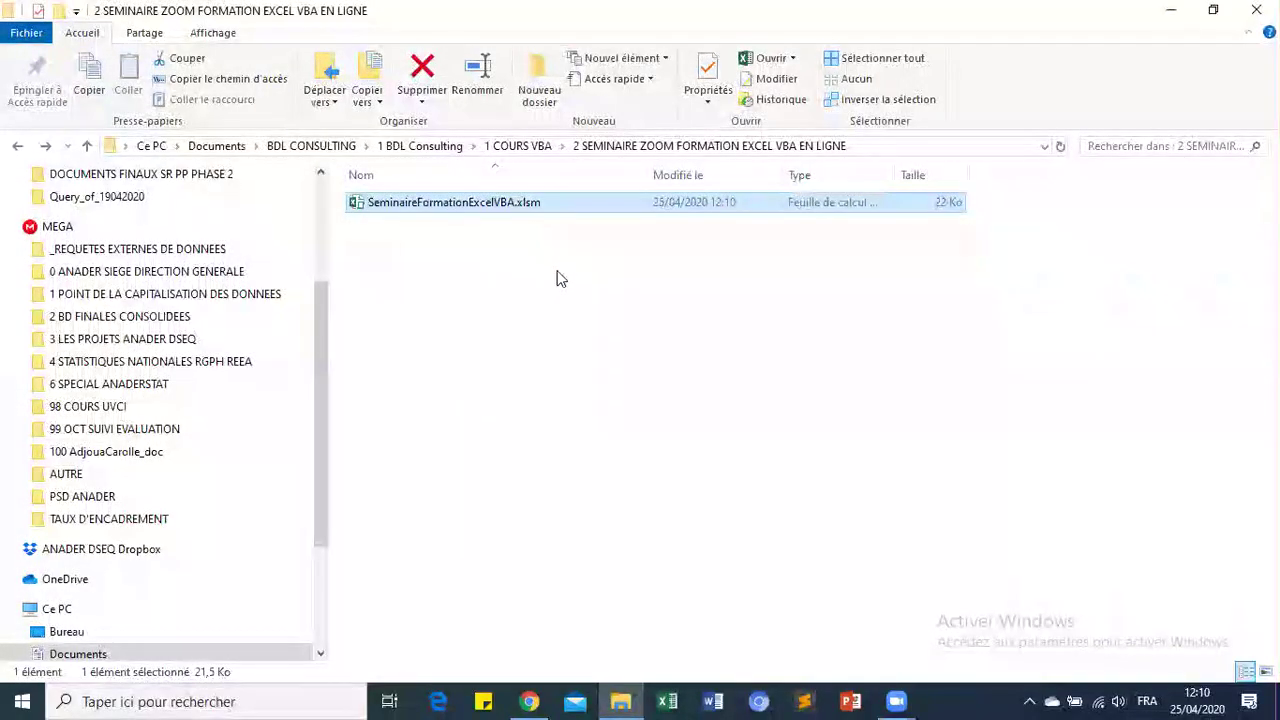
Reopen the workbook, submit the correct password, and acknowledge the Bienvenue message
{"action": "double_click", "coordinate": [578, 206]}
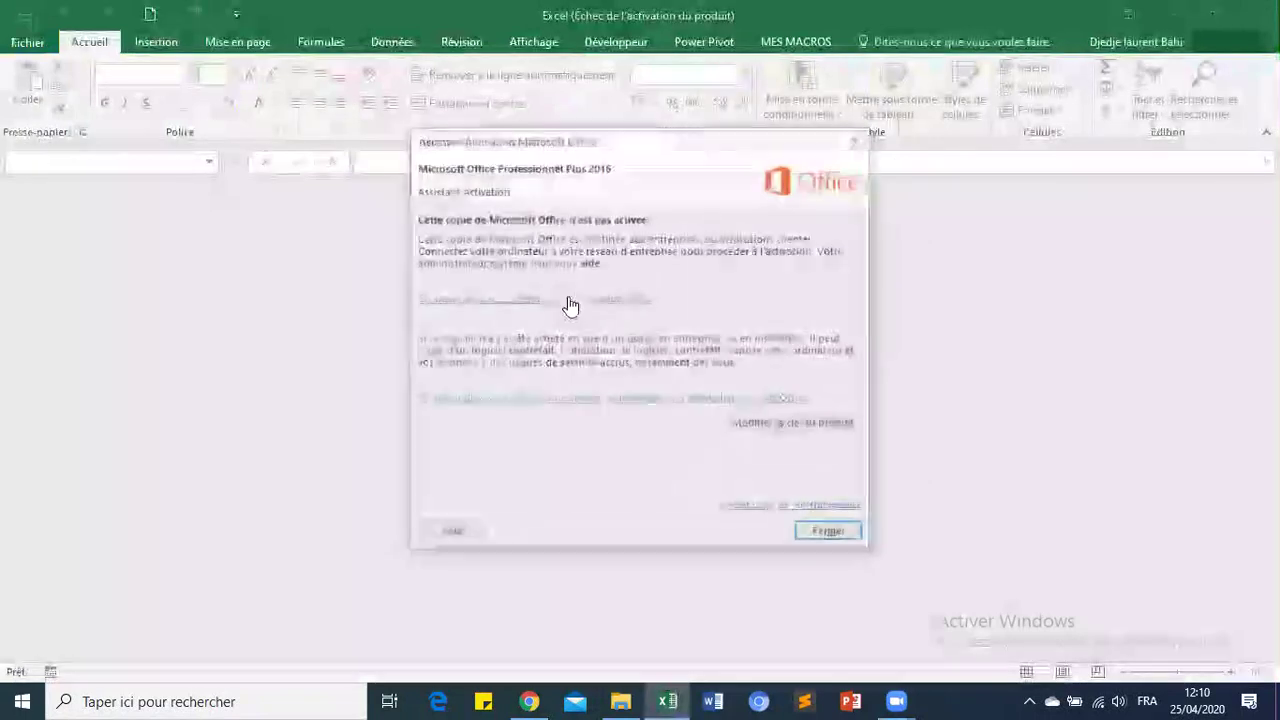
{"action": "left_click", "coordinate": [830, 531]}
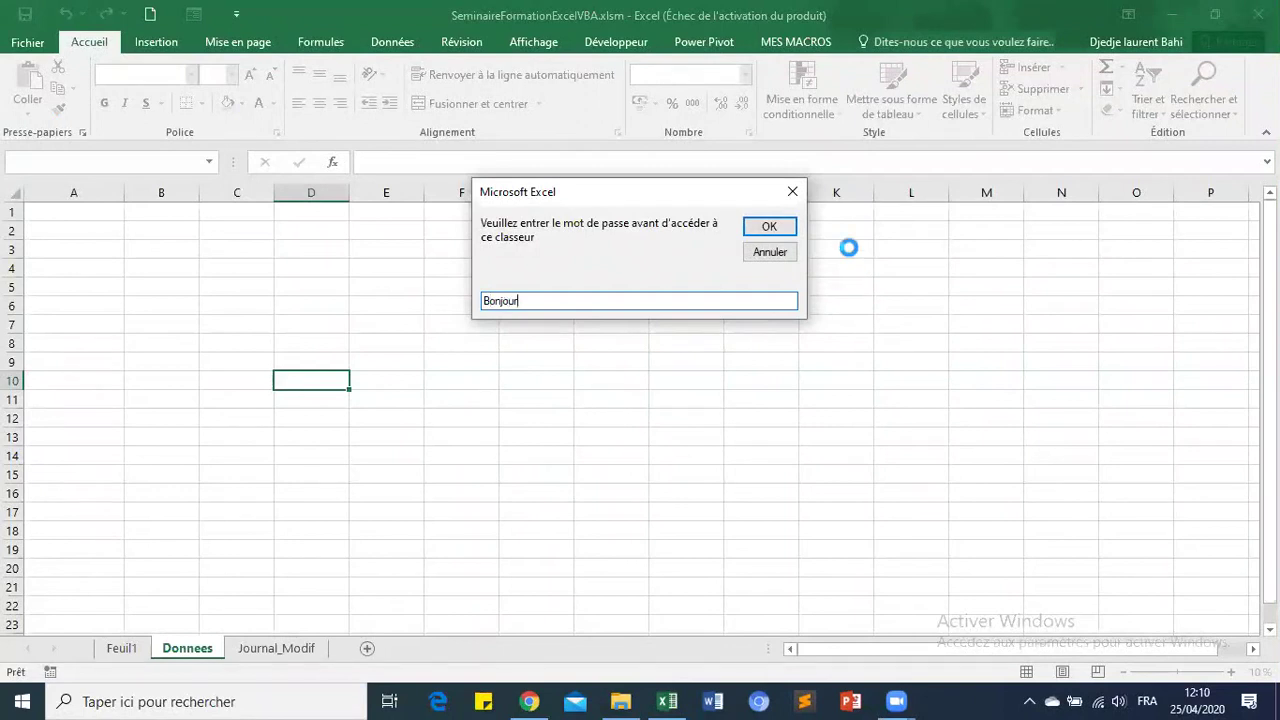
{"action": "left_click", "coordinate": [767, 226]}
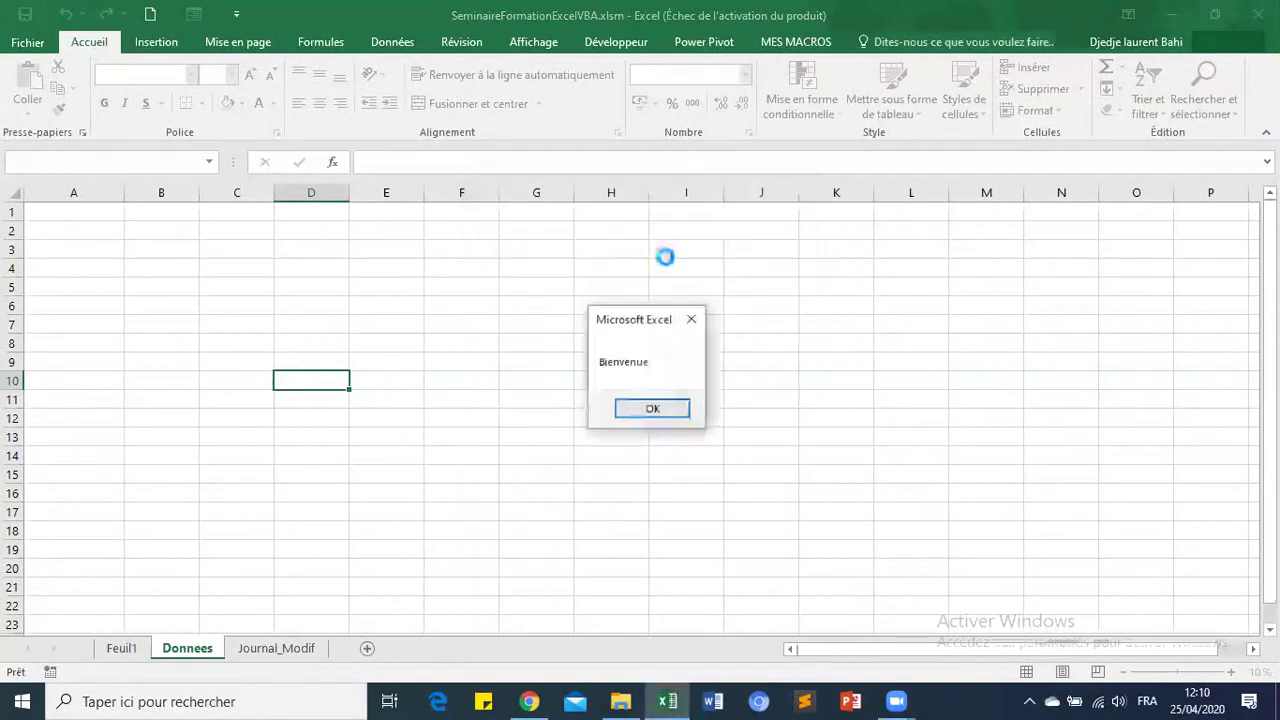
{"action": "left_click", "coordinate": [645, 408]}
Click a few cells ending on I7, then close the workbook saving changes
{"action": "left_click", "coordinate": [197, 210]}
{"action": "left_click", "coordinate": [352, 397]}
{"action": "left_click", "coordinate": [700, 324]}
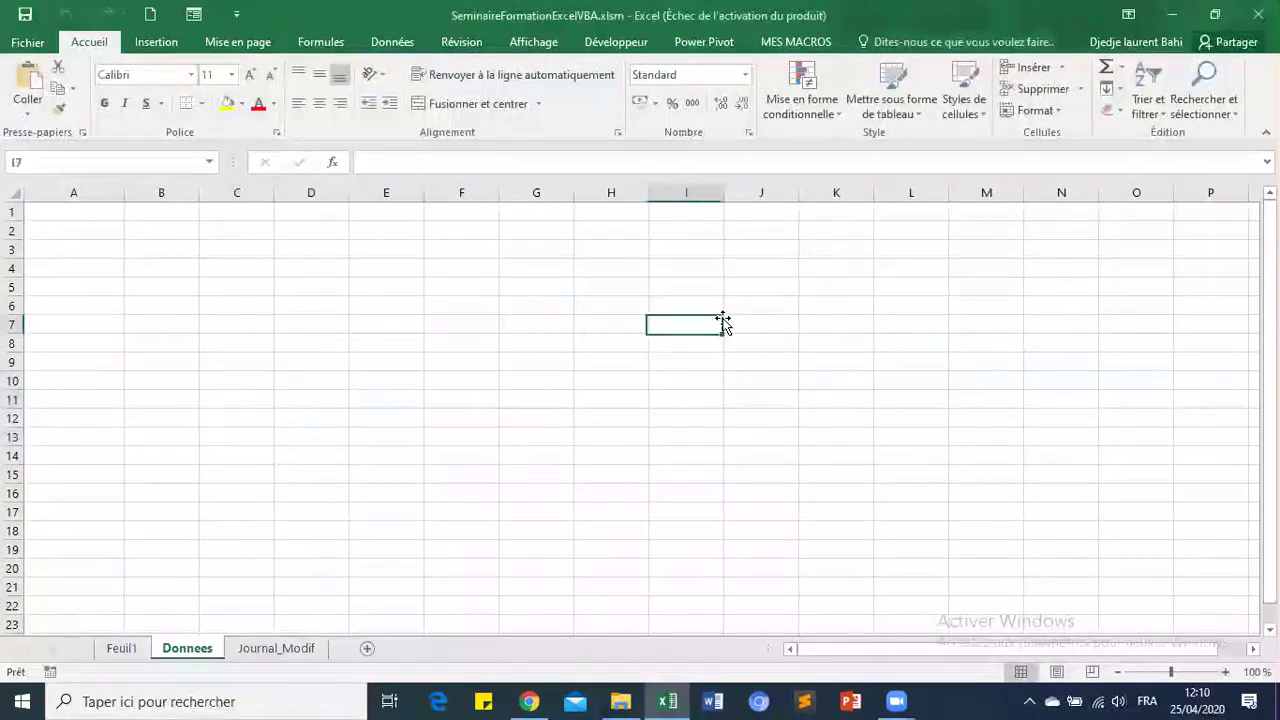
{"action": "left_click", "coordinate": [1257, 14]}
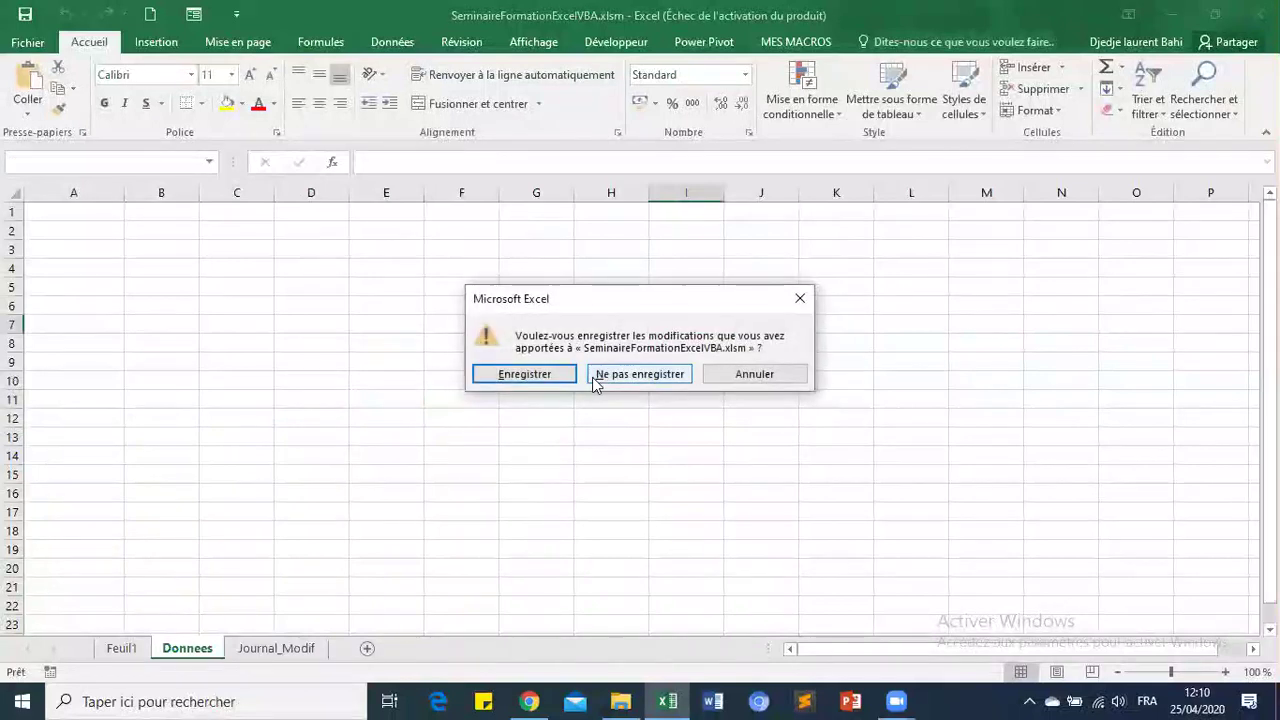
{"action": "left_click", "coordinate": [555, 374]}
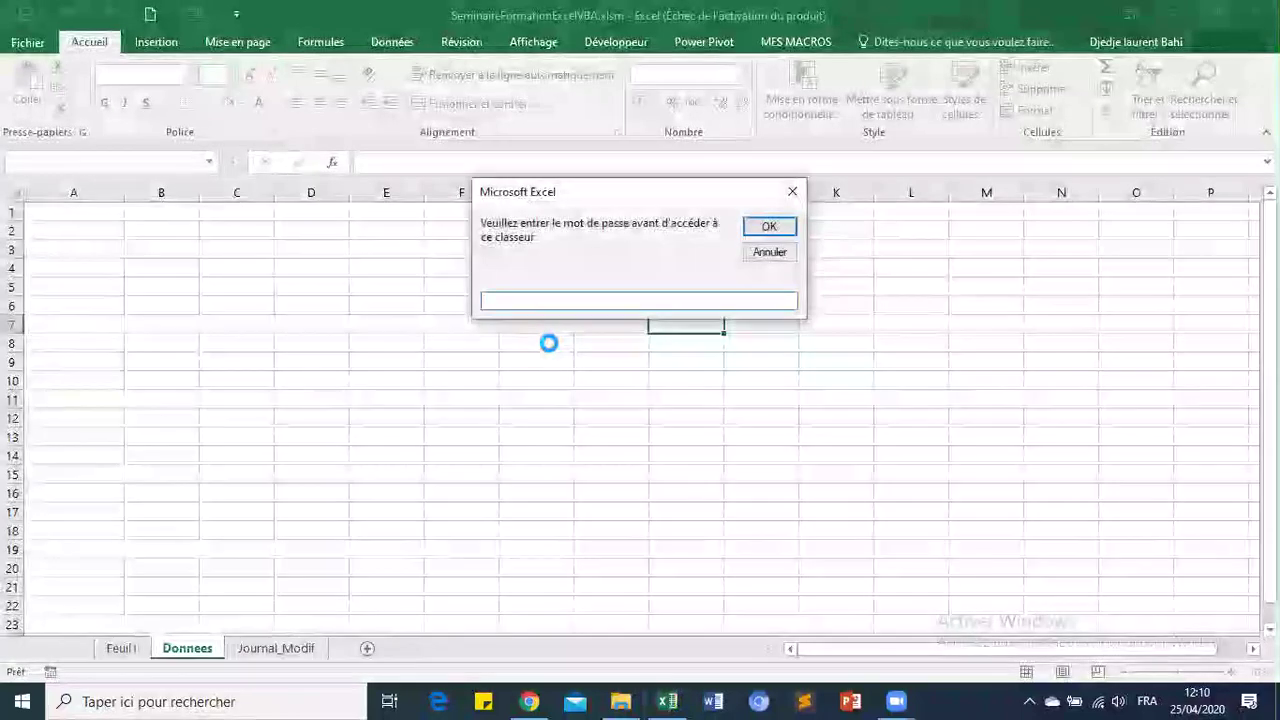
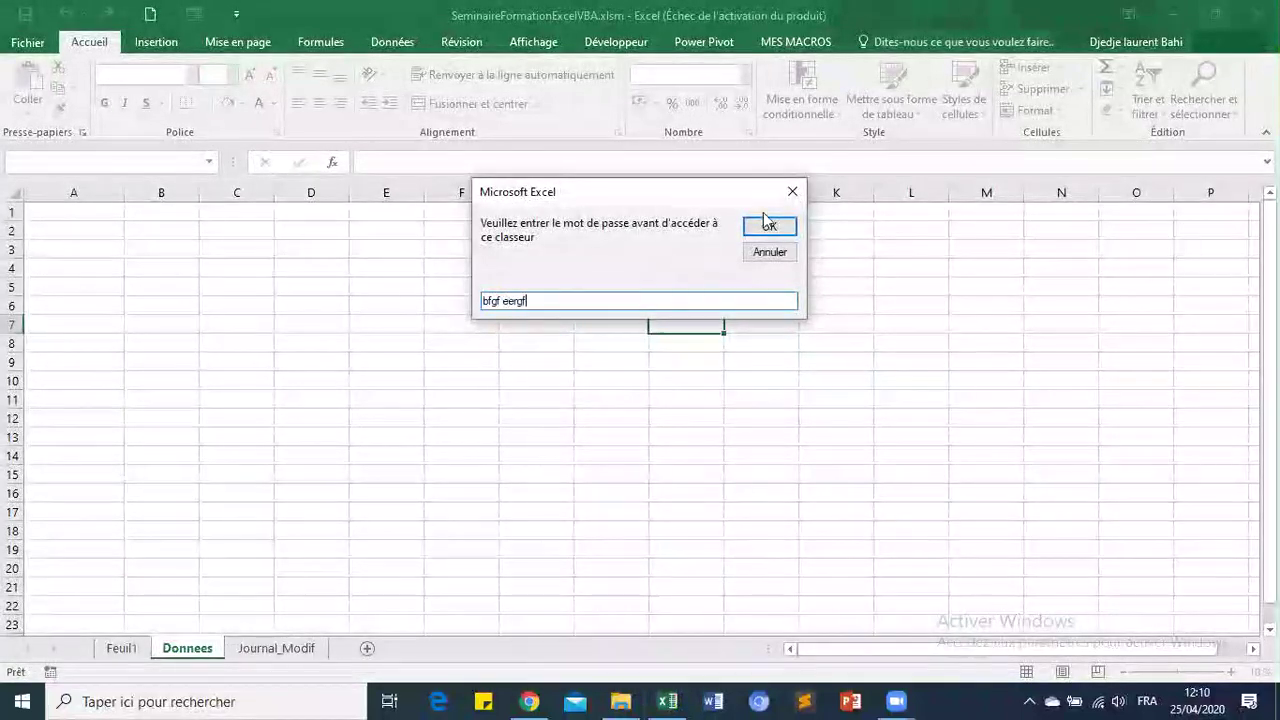
Submit a wrong password, dismiss the incorrect-password message, and close Excel without saving
{"action": "left_click", "coordinate": [766, 234]}
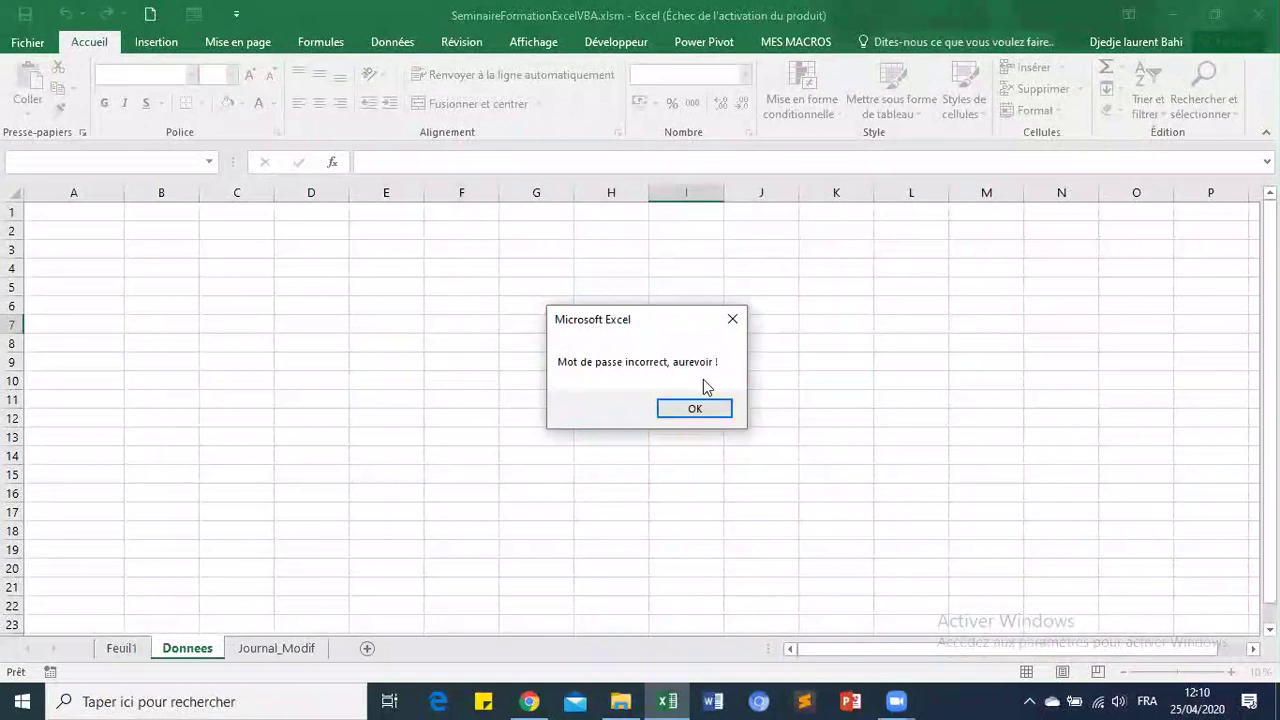
{"action": "left_click", "coordinate": [681, 415]}
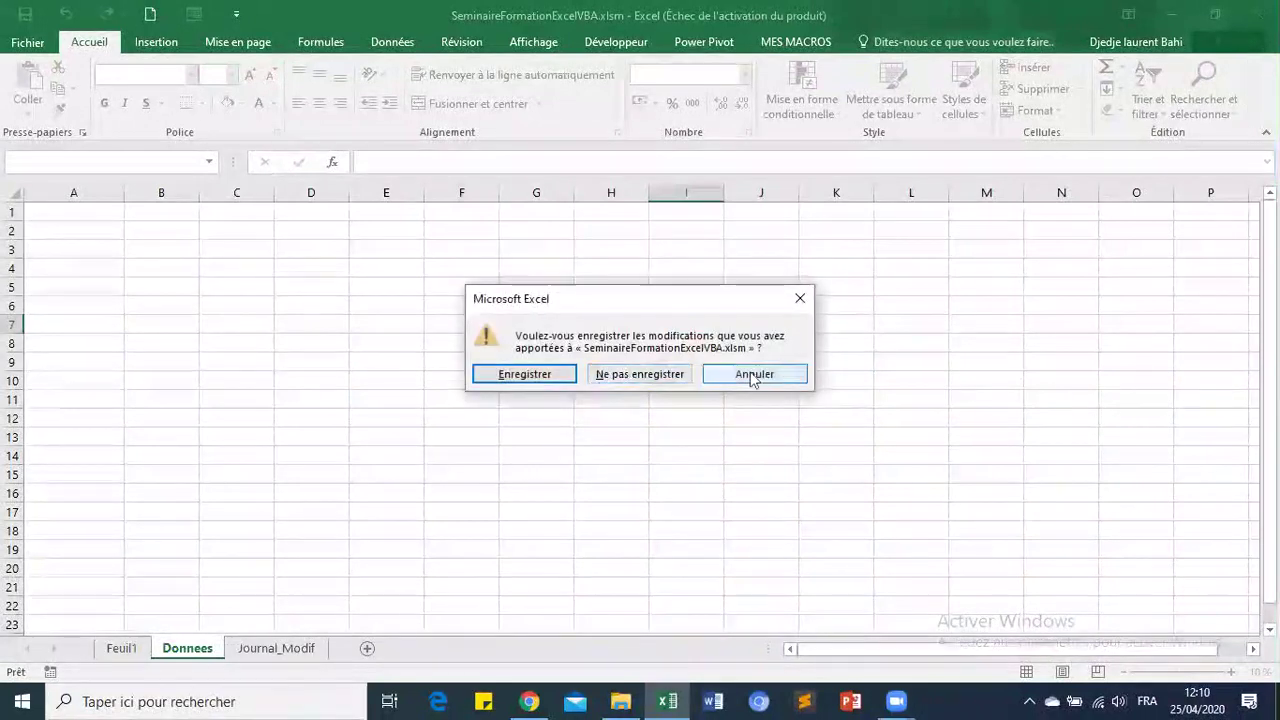
{"action": "left_click", "coordinate": [604, 379]}
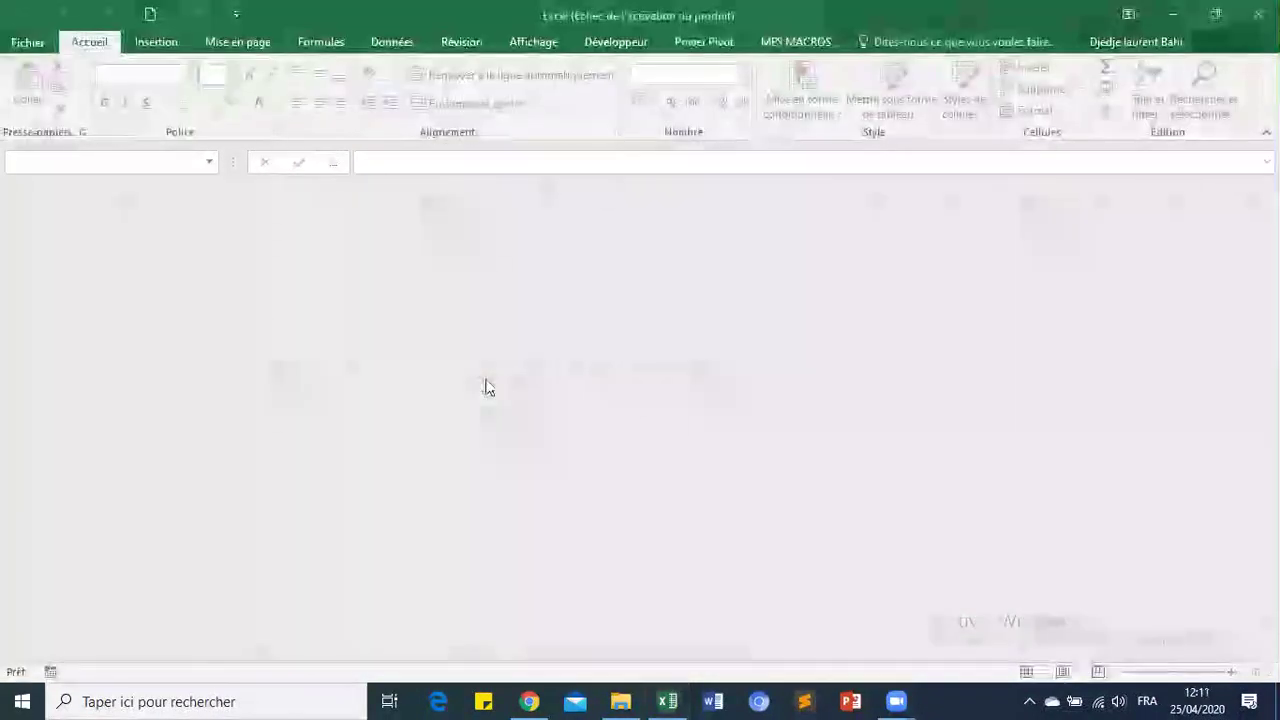
{"action": "left_click", "coordinate": [816, 535]}
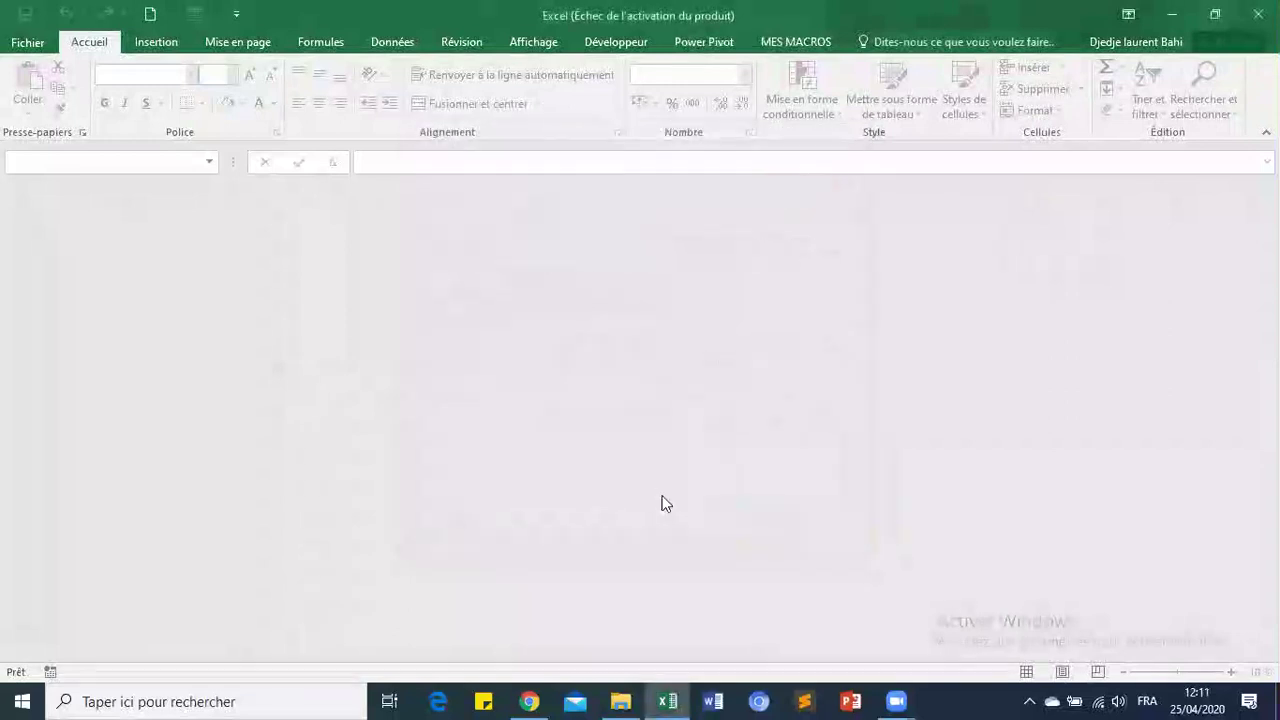
{"action": "left_click", "coordinate": [1257, 14]}
Reopen the seminar workbook with the correct password, acknowledge Bienvenue, then open Développeur > Visual Basic
{"action": "left_click", "coordinate": [437, 202]}
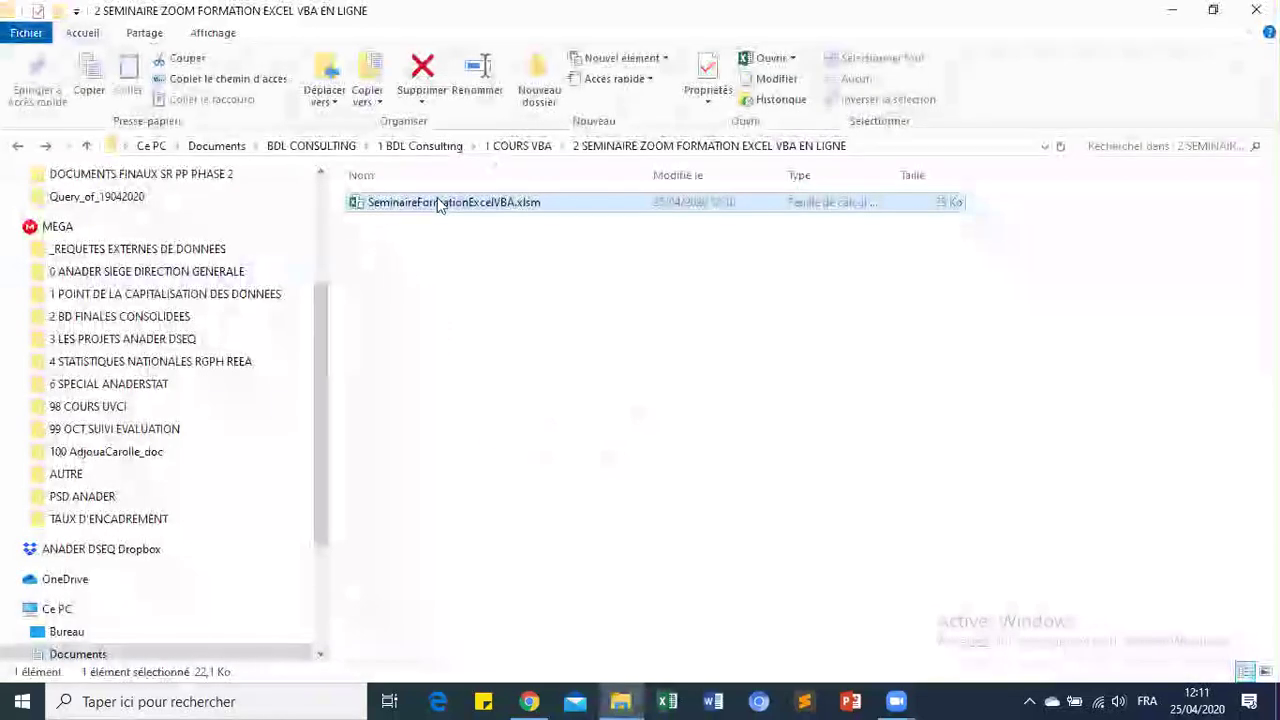
{"action": "double_click", "coordinate": [437, 202]}
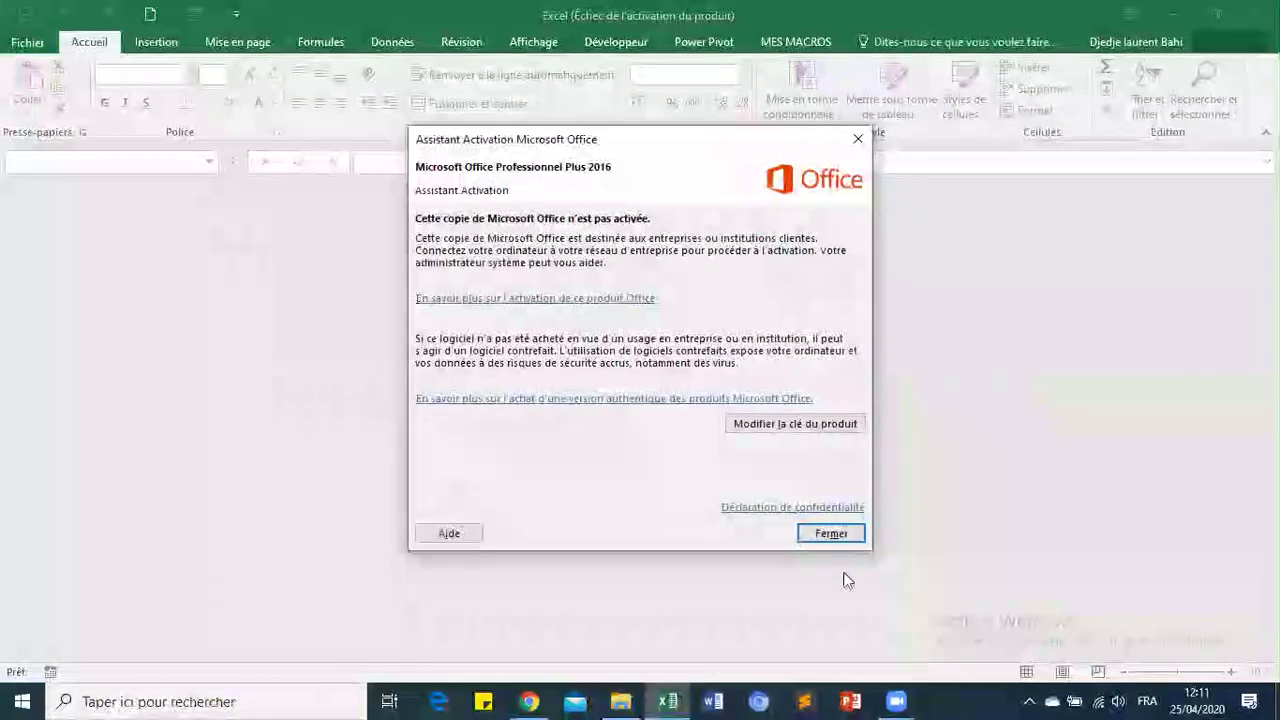
{"action": "left_click", "coordinate": [830, 535]}
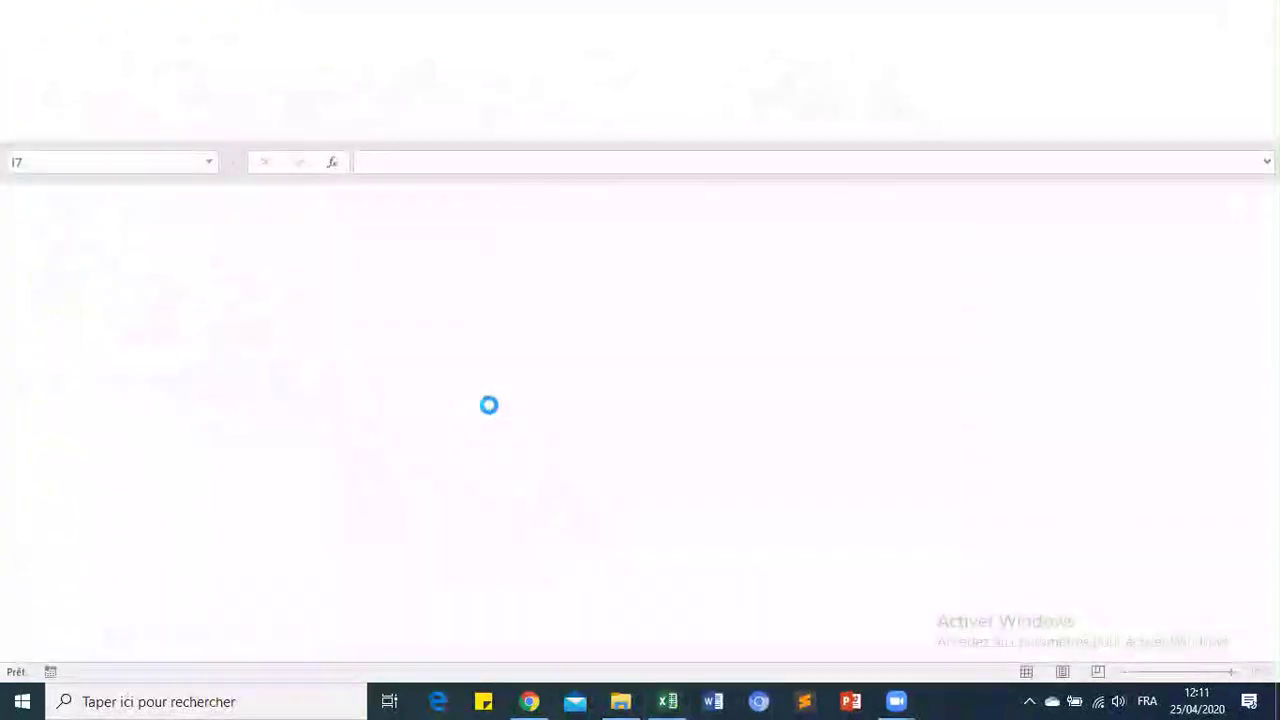
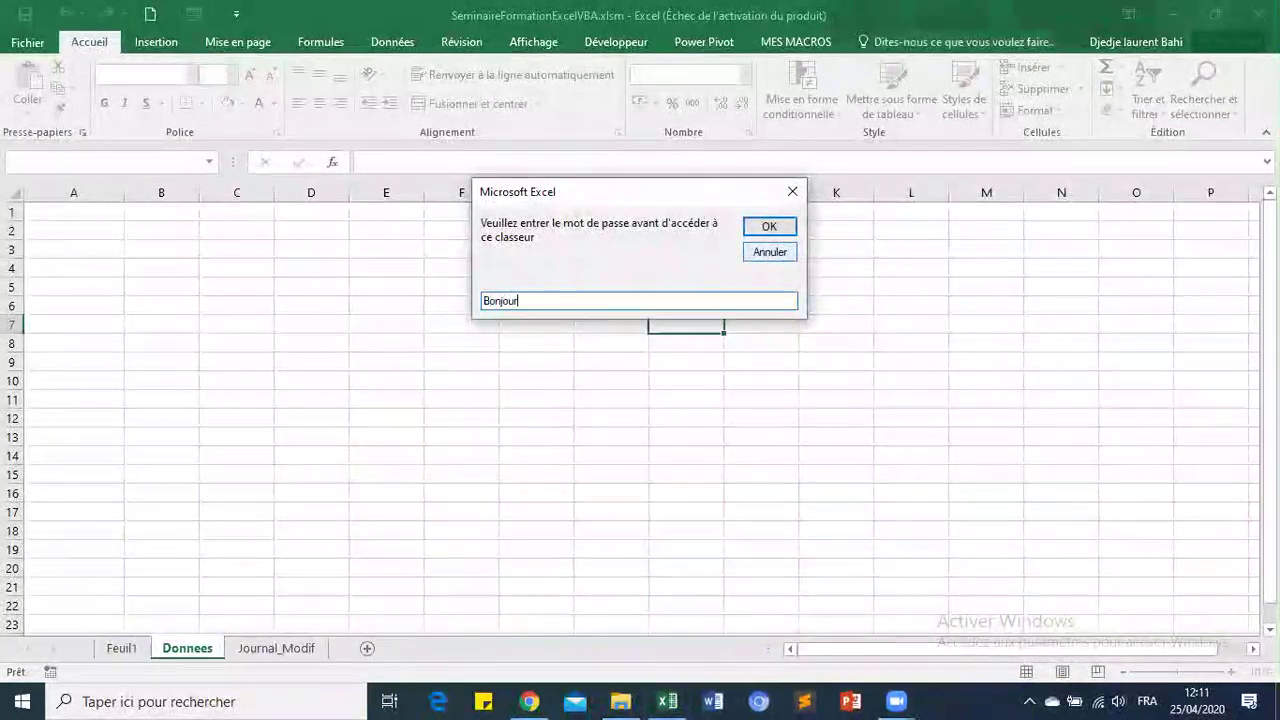
{"action": "key", "text": "Return"}
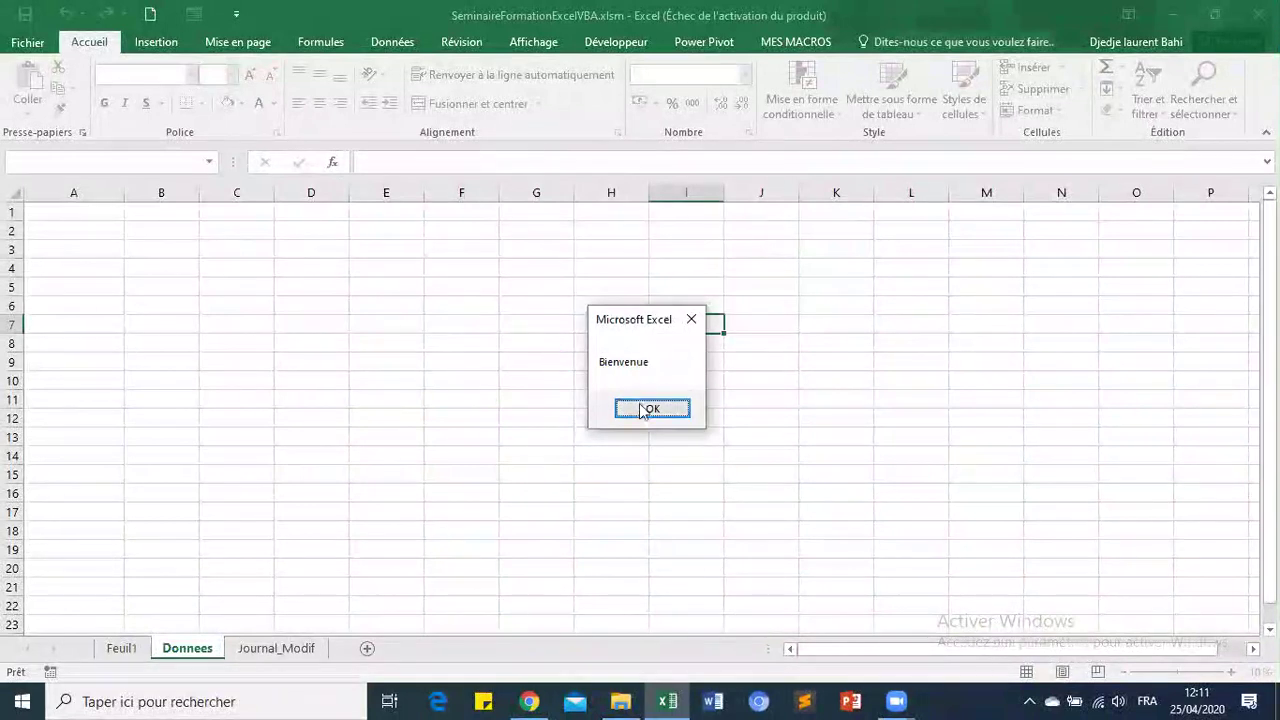
{"action": "left_click", "coordinate": [643, 411]}
{"action": "left_click", "coordinate": [615, 42]}
{"action": "left_click", "coordinate": [20, 85]}
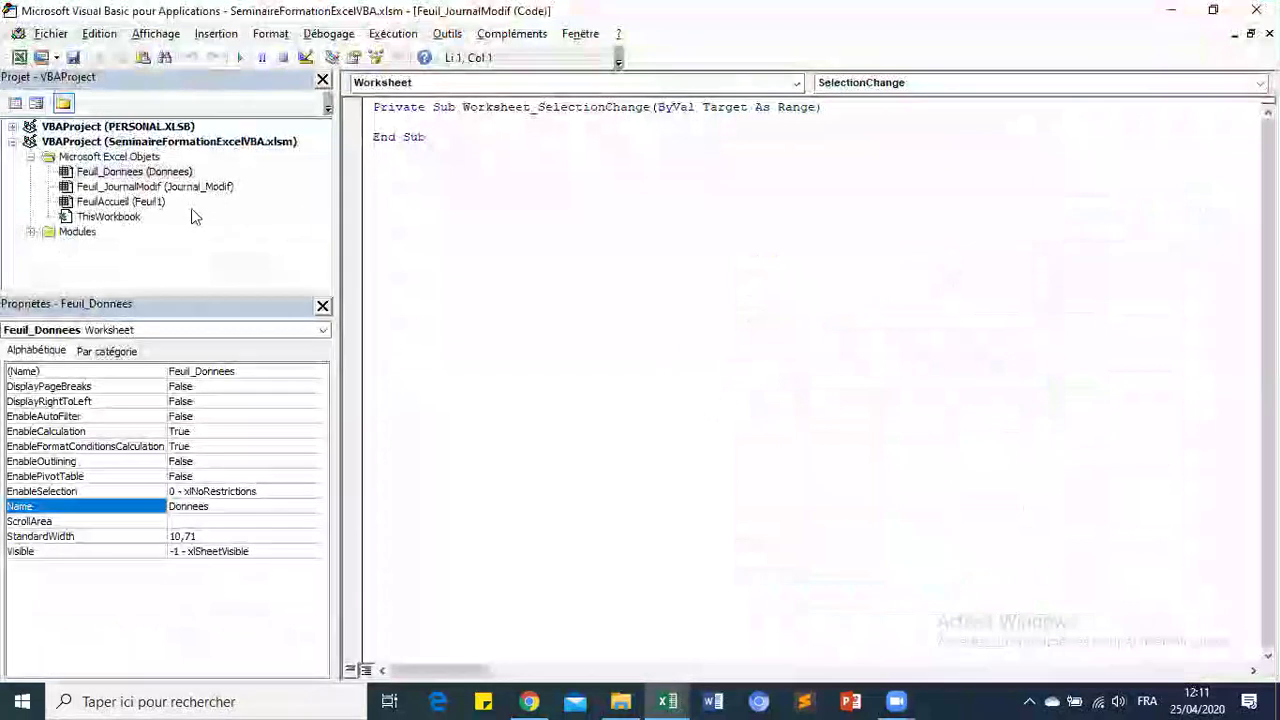
Insert ActiveWorkbook.Save above ActiveWorkbook.Close in Workbook_Open's wrong-password branch, then return to Excel
{"action": "double_click", "coordinate": [108, 216]}
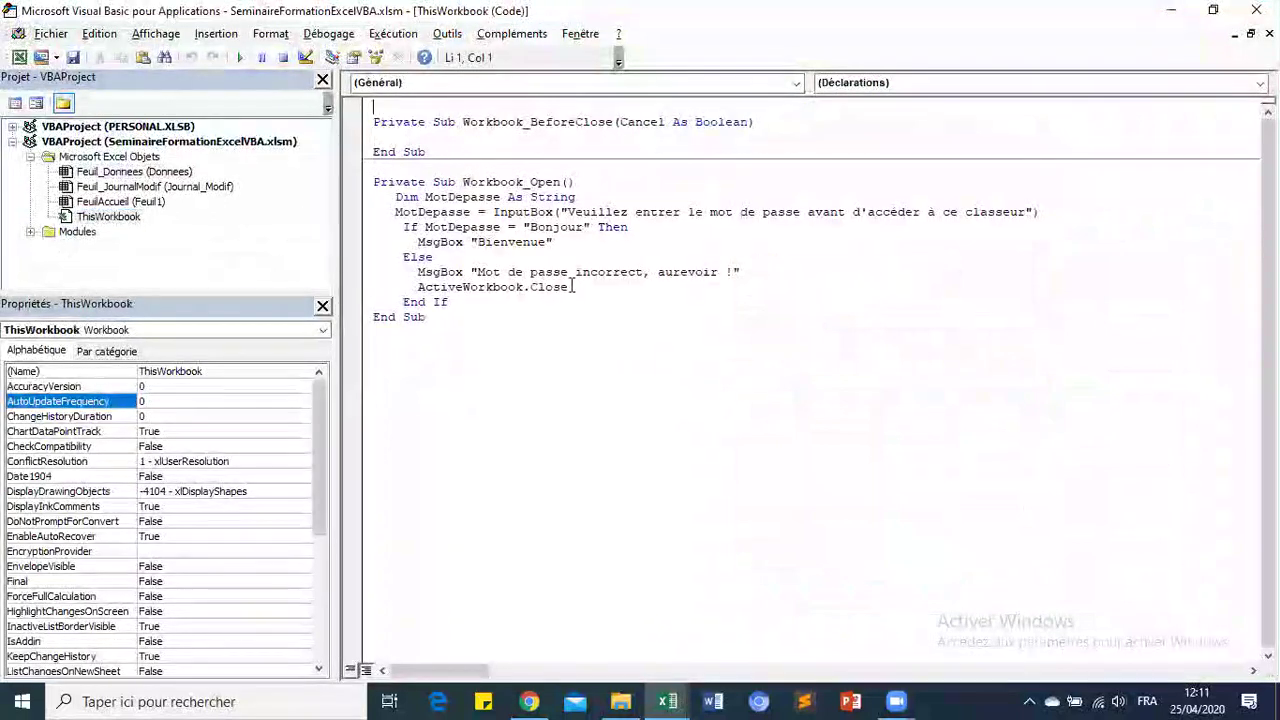
{"action": "left_click", "coordinate": [772, 267]}
{"action": "key", "text": "Return"}
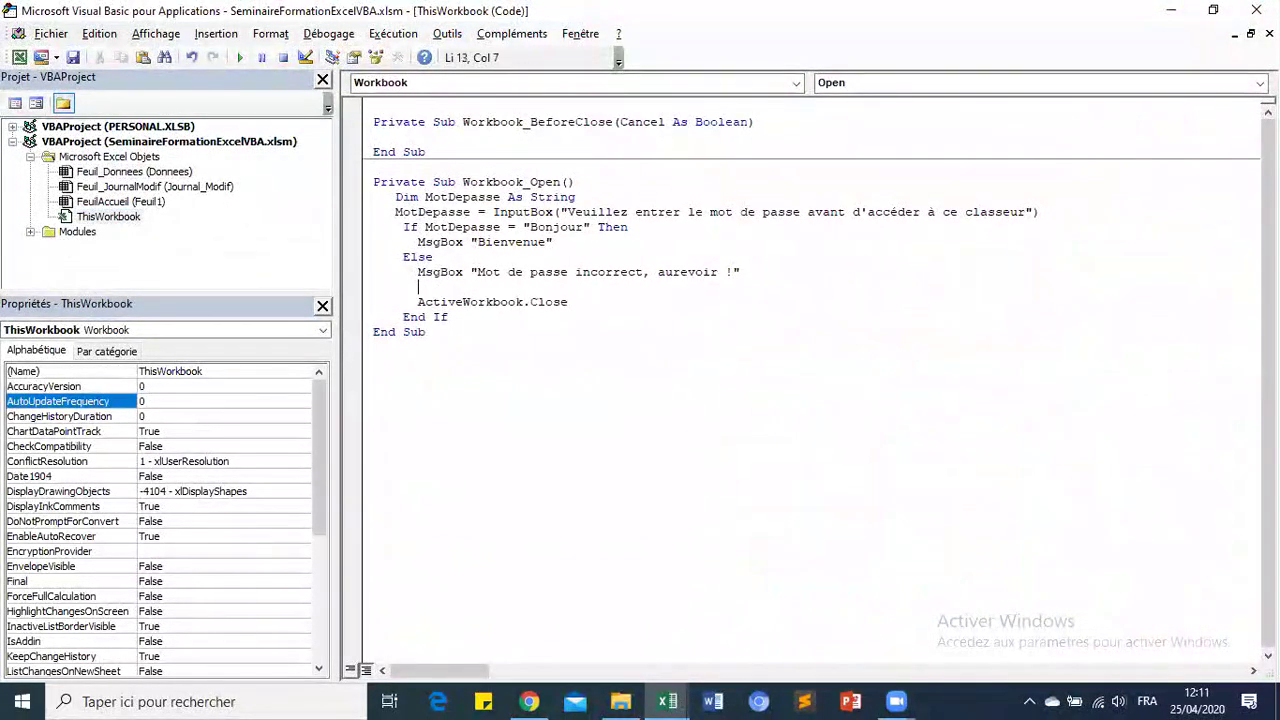
{"action": "double_click", "coordinate": [463, 301]}
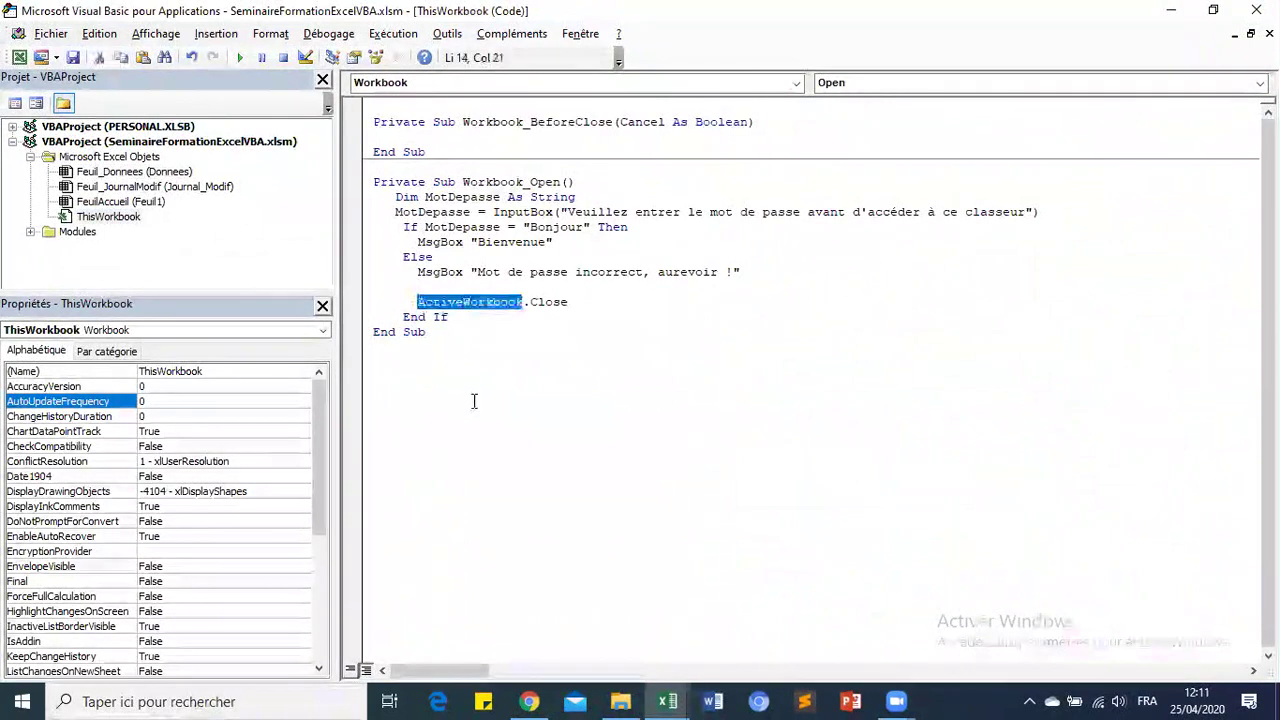
{"action": "key", "text": "ctrl+c"}
{"action": "left_click", "coordinate": [510, 286]}
{"action": "key", "text": "ctrl+v"}
{"action": "type", "text": ".s"}
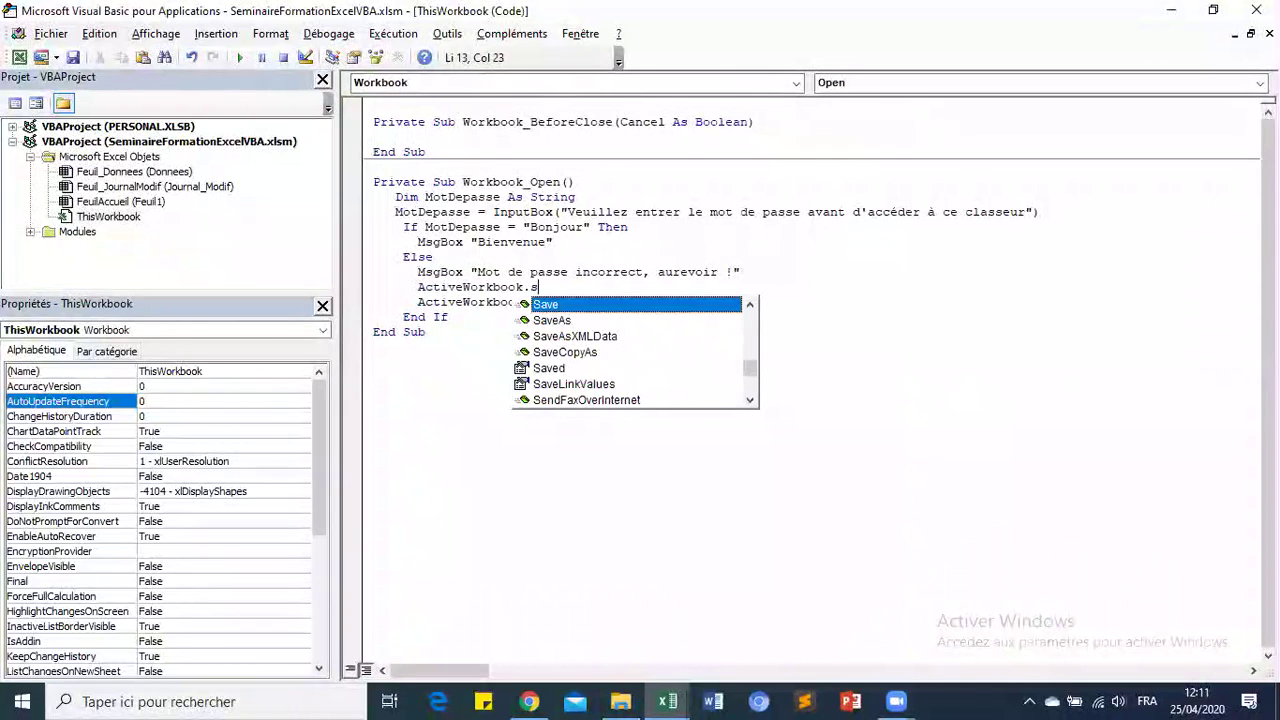
{"action": "key", "text": "space"}
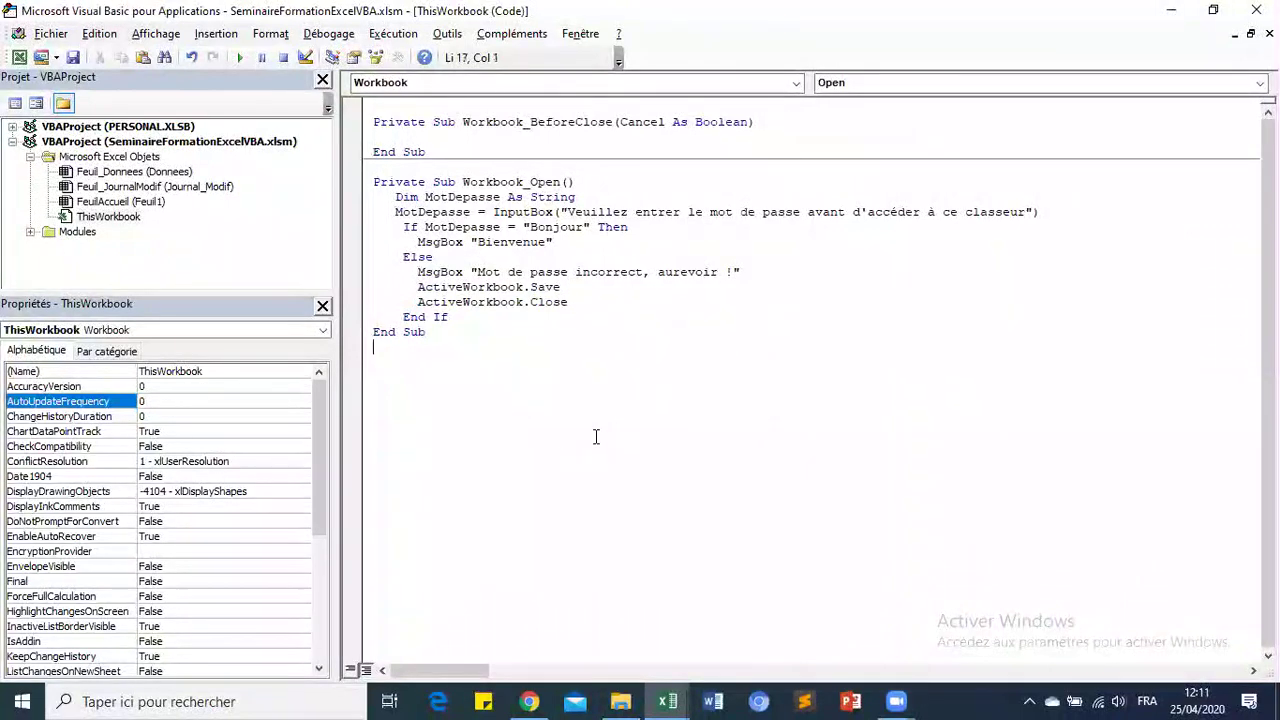
{"action": "left_click", "coordinate": [1256, 10]}
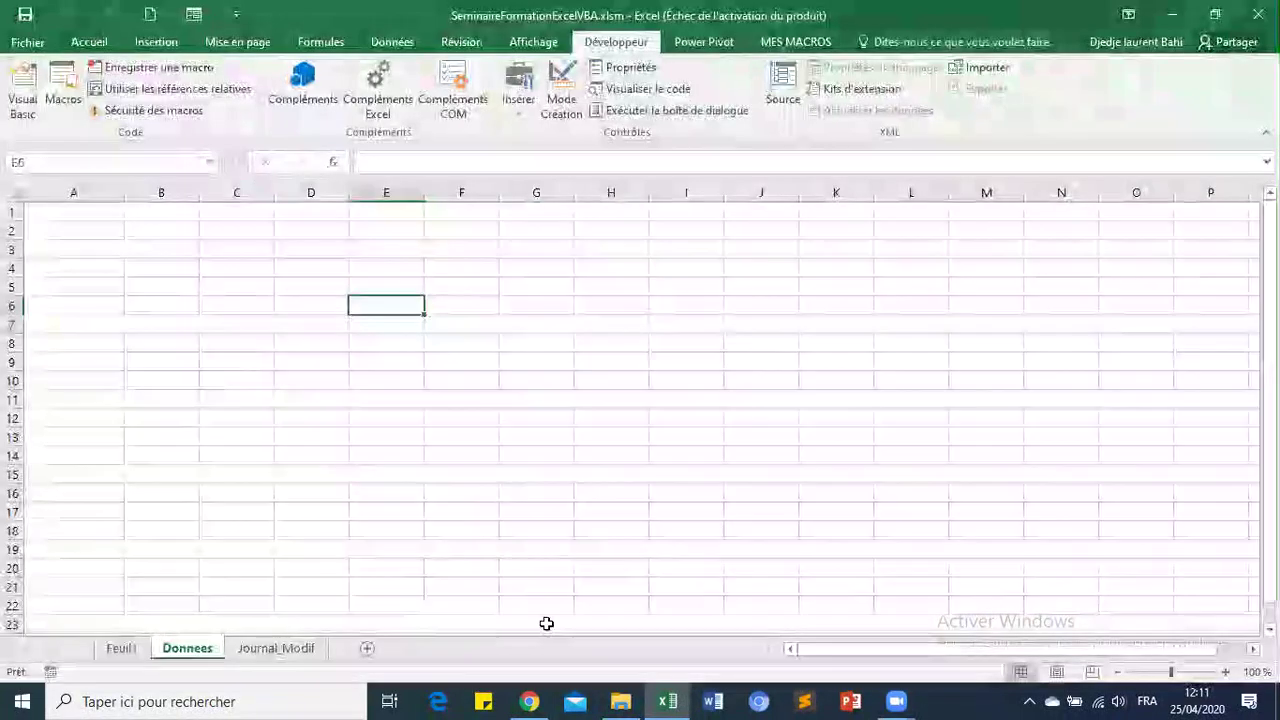
Close the seminar workbook, saving the changes when prompted
{"action": "left_click", "coordinate": [622, 698]}
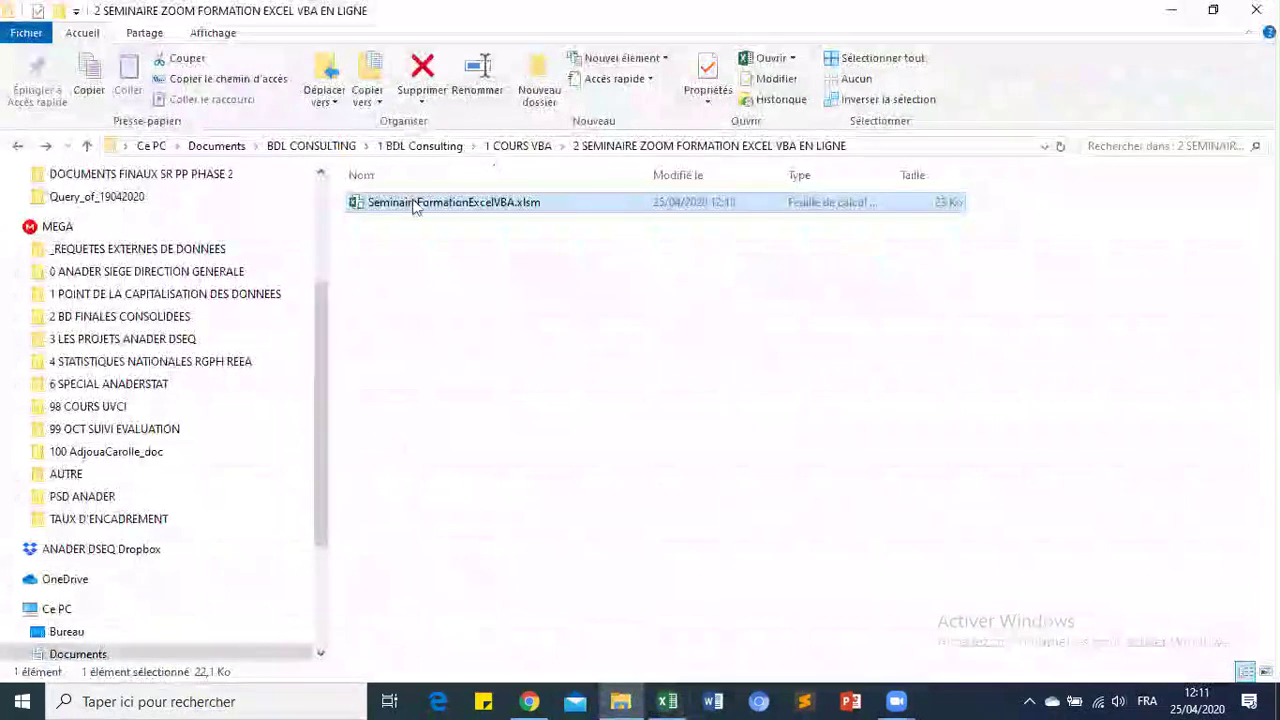
{"action": "left_click", "coordinate": [667, 701]}
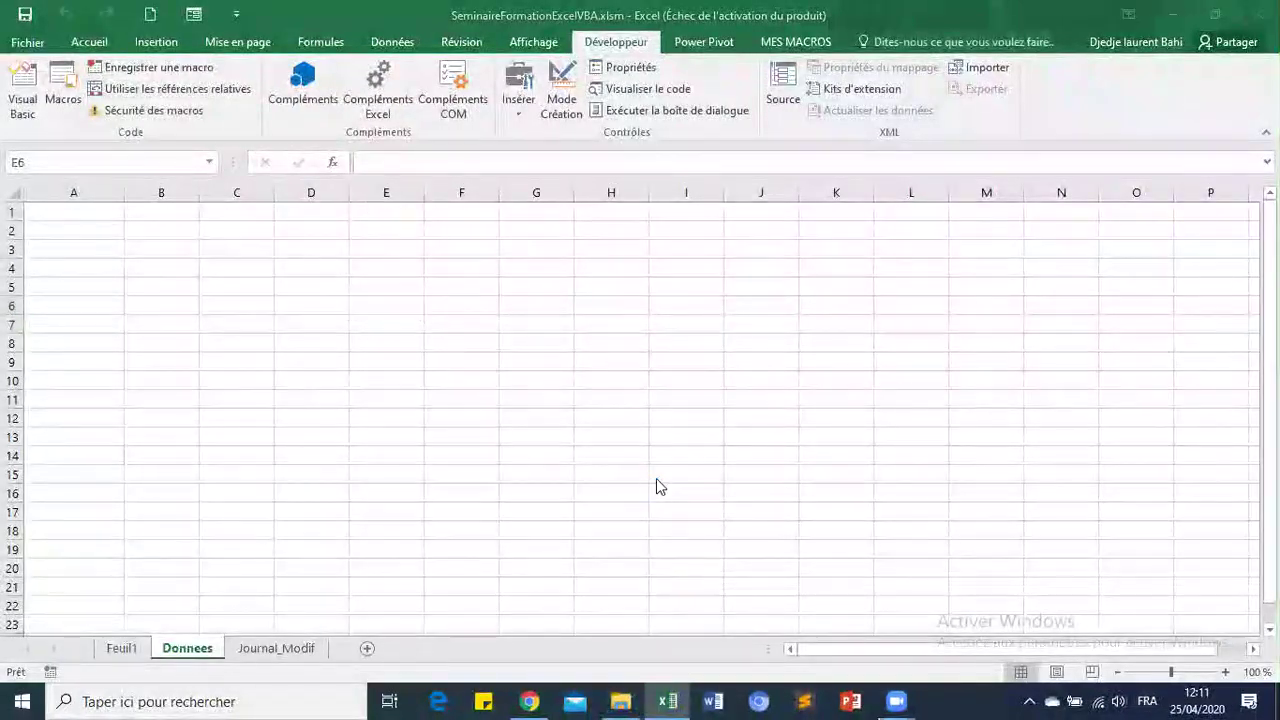
{"action": "left_click", "coordinate": [1181, 8]}
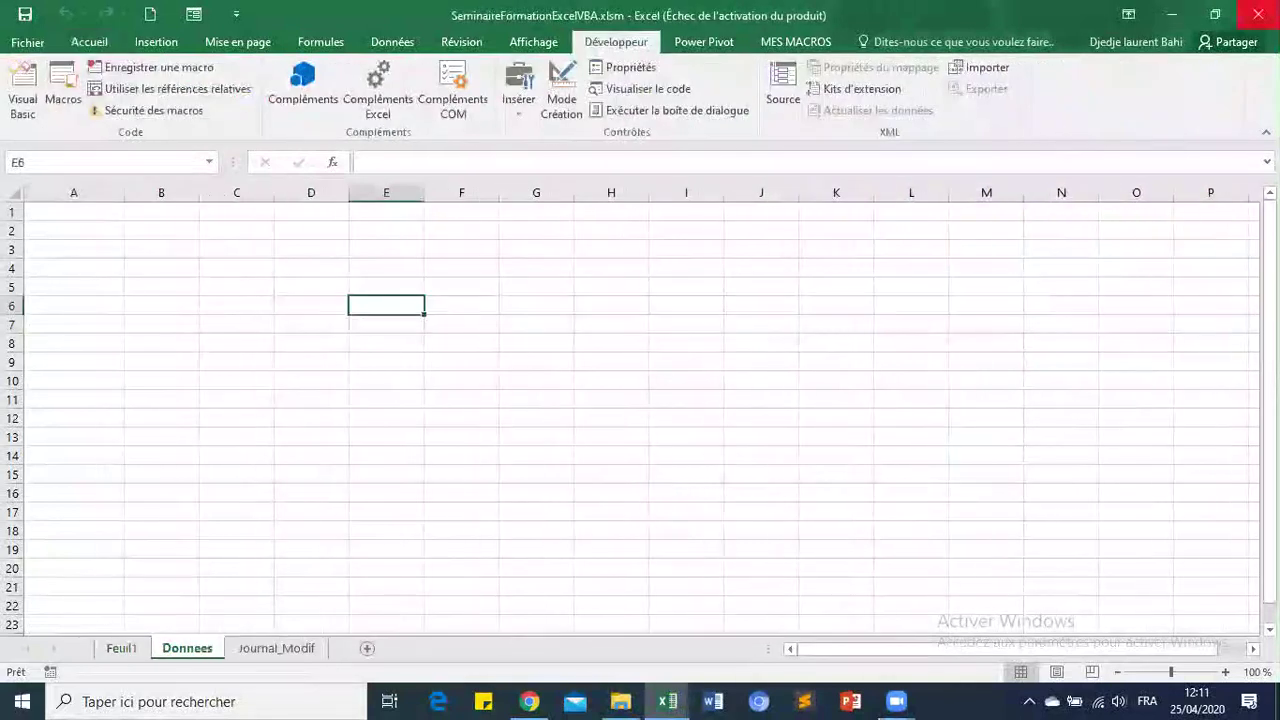
{"action": "left_click", "coordinate": [1257, 14]}
{"action": "left_click", "coordinate": [519, 372]}
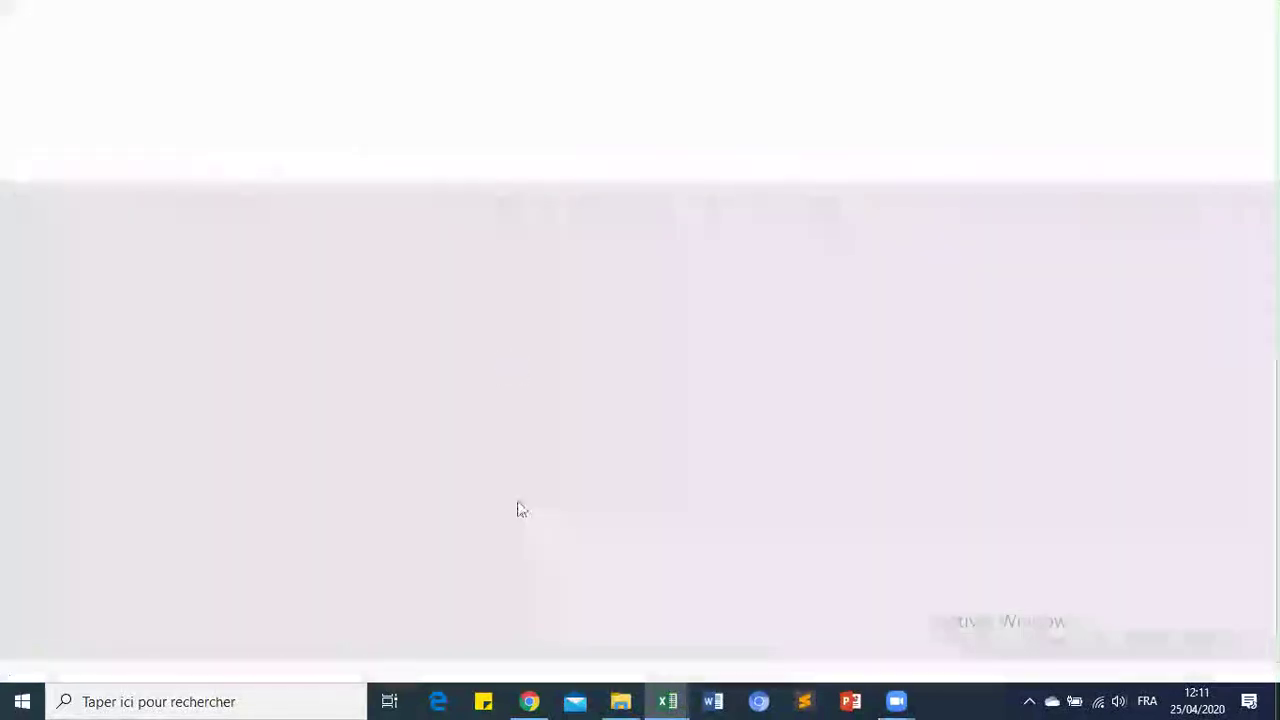
{"action": "double_click", "coordinate": [517, 205]}
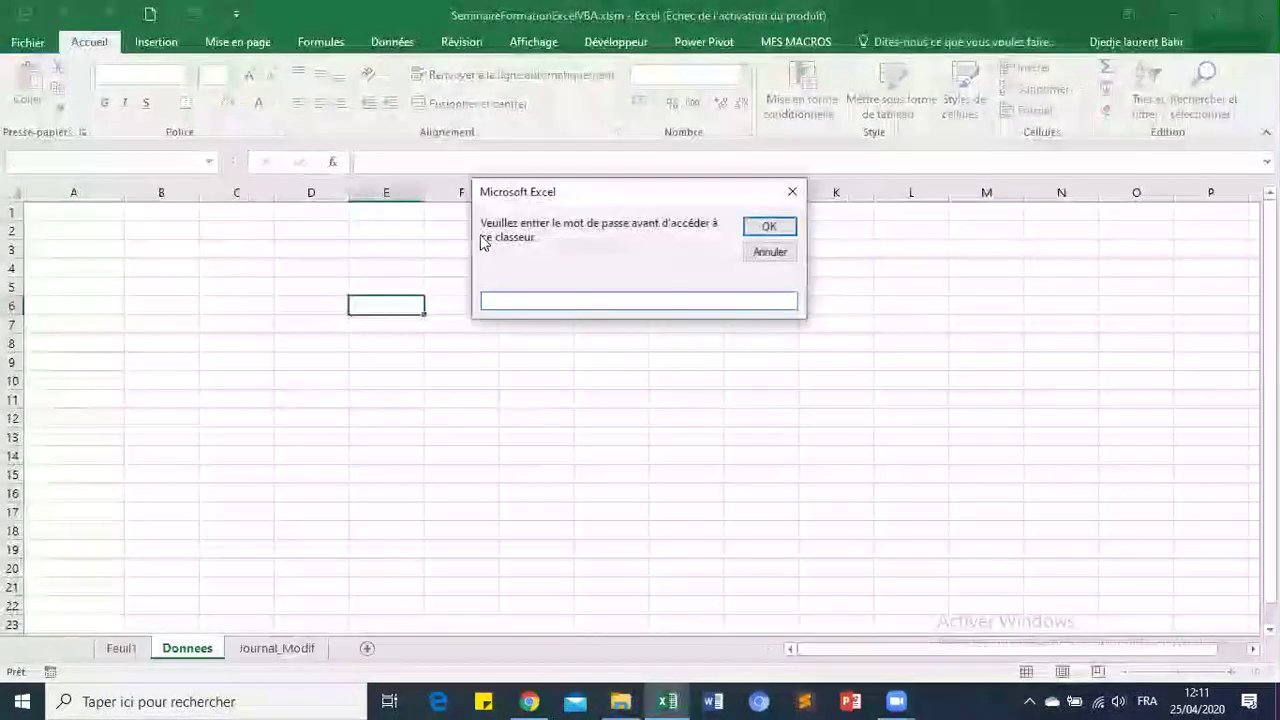
{"action": "type", "text": "ggf fhefghffh"}
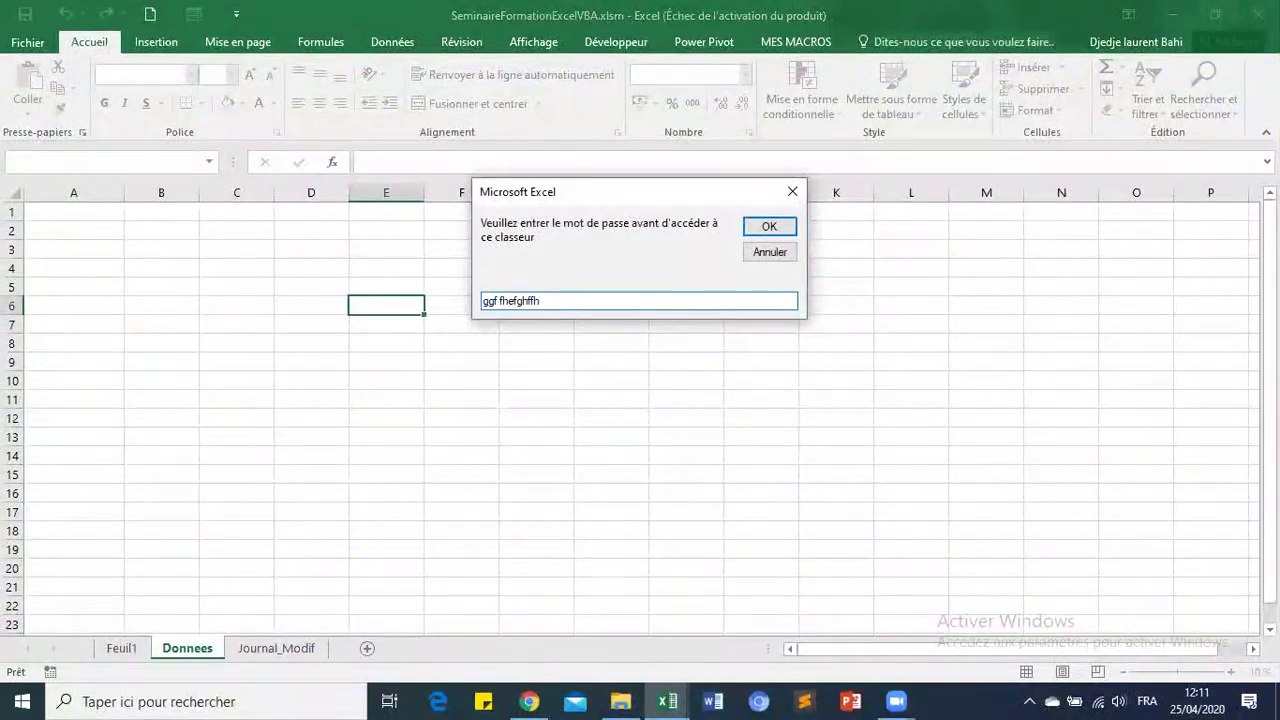
{"action": "left_click", "coordinate": [795, 232]}
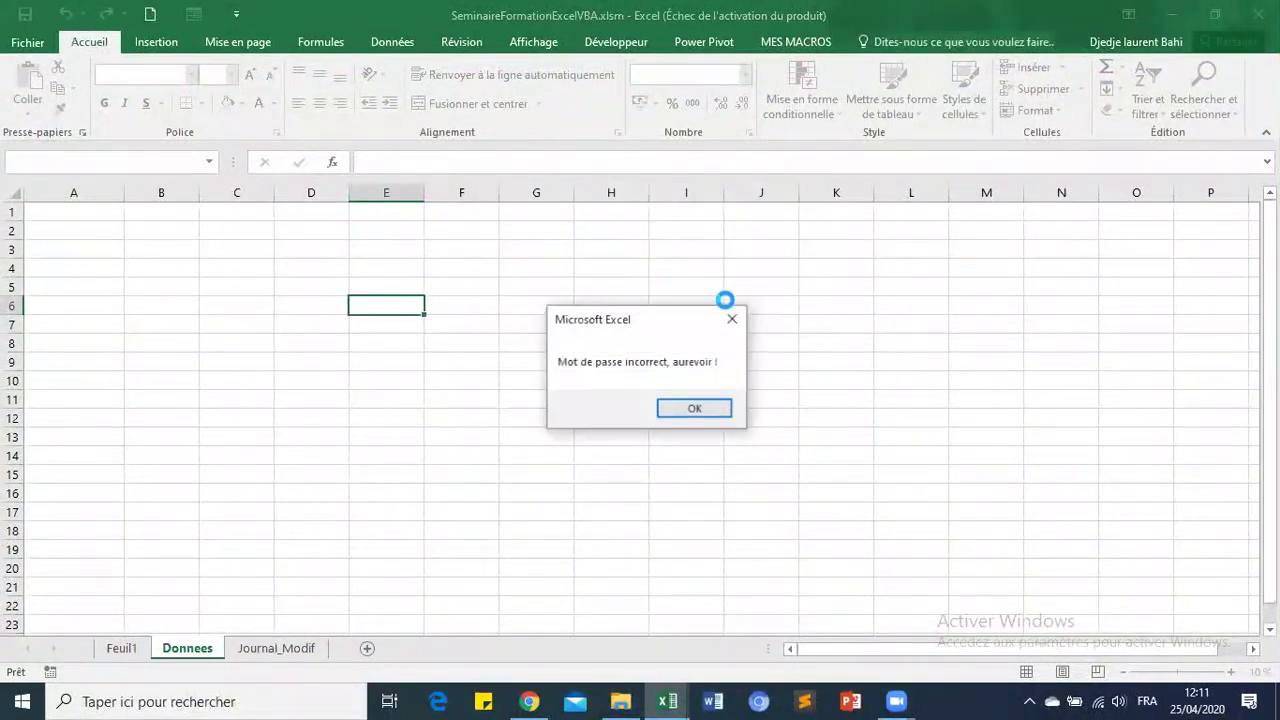
{"action": "left_click", "coordinate": [694, 410]}
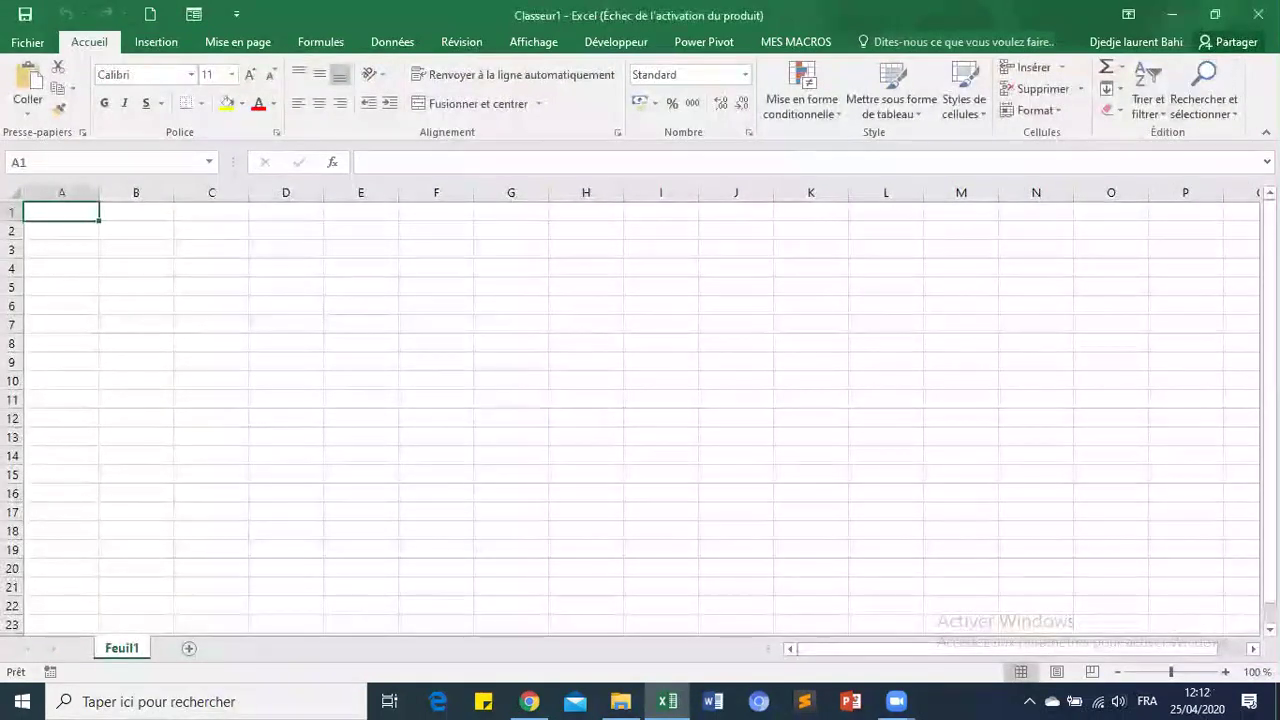
{"action": "left_click", "coordinate": [1257, 14]}
{"action": "double_click", "coordinate": [485, 212]}
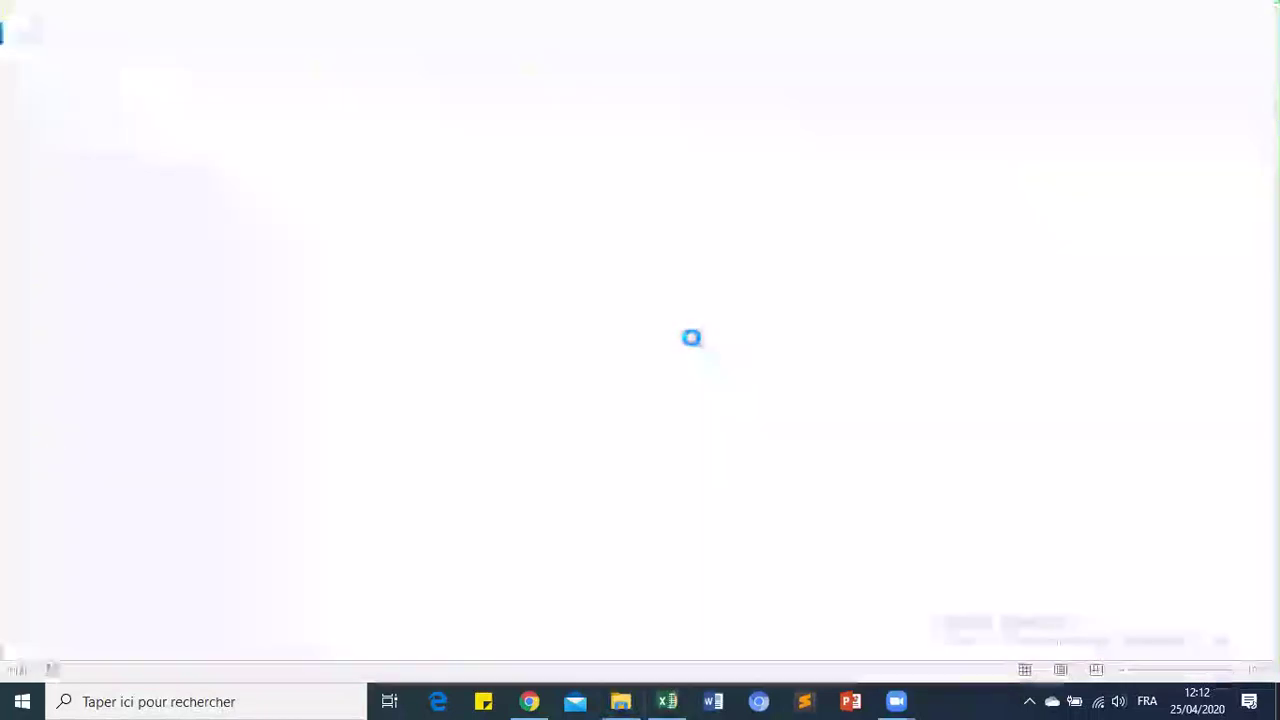
{"action": "type", "text": "gfyfg ygierg"}
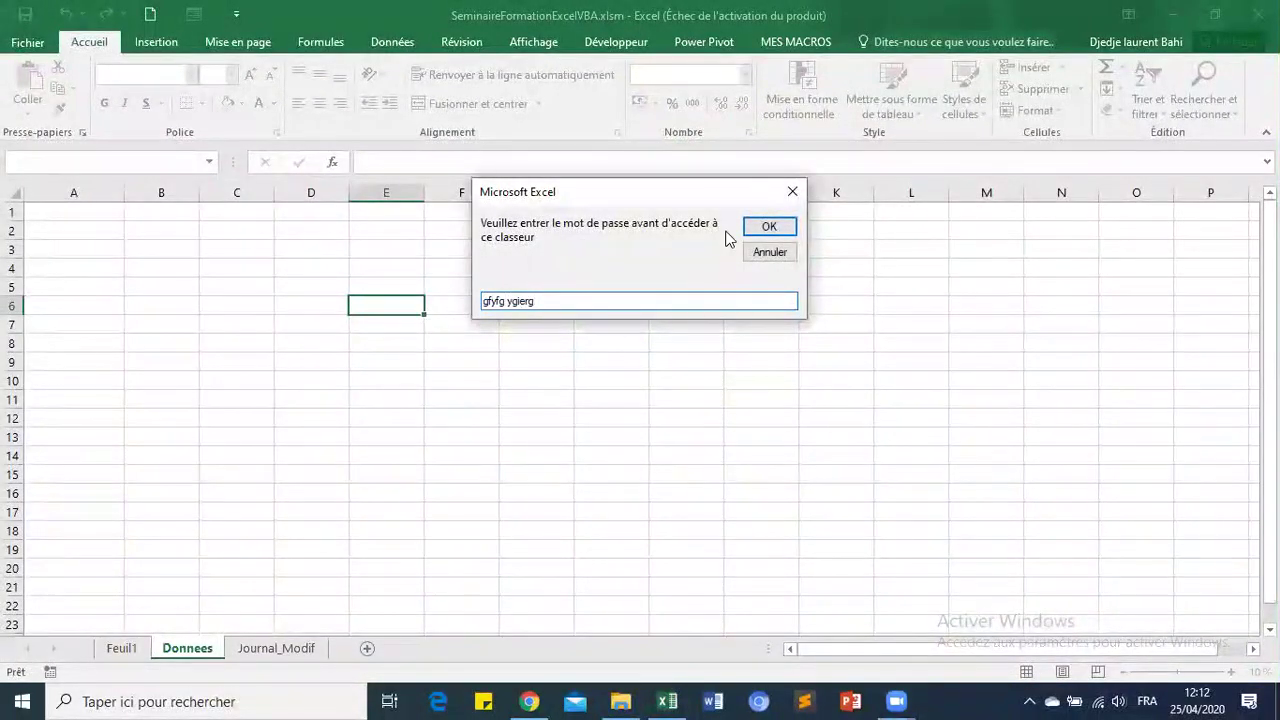
{"action": "left_click", "coordinate": [766, 227]}
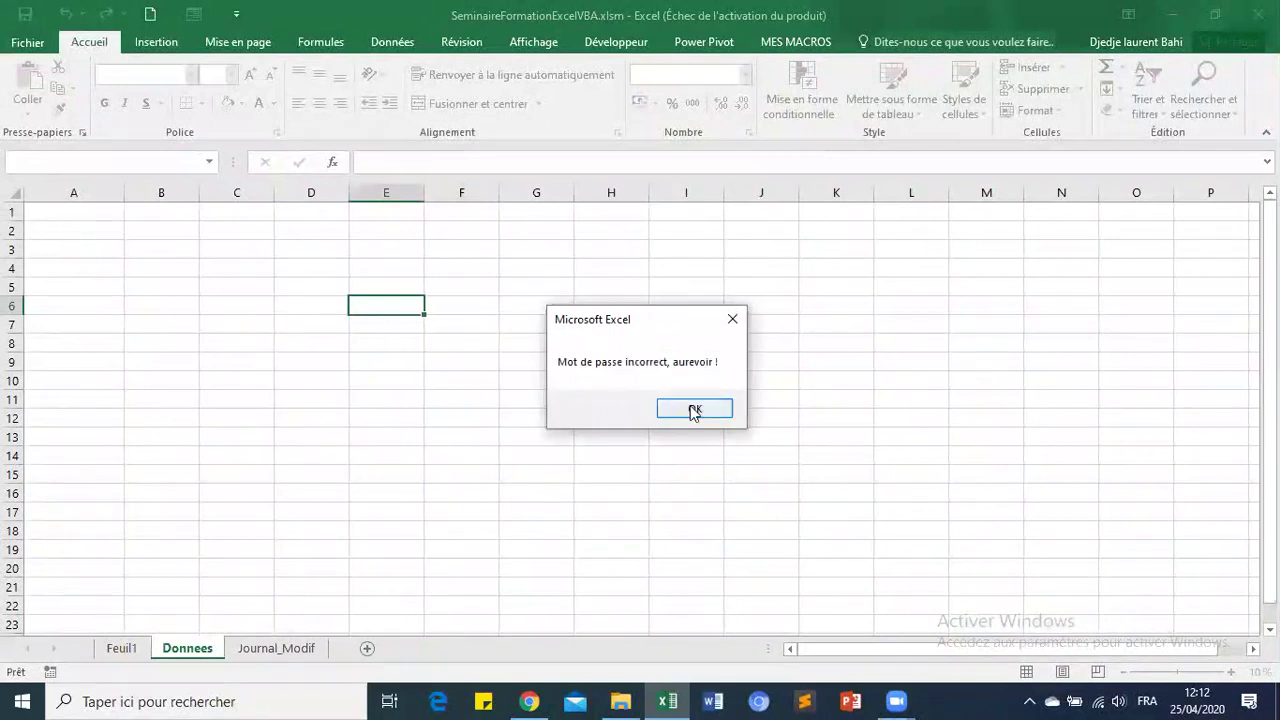
{"action": "left_click", "coordinate": [694, 411]}
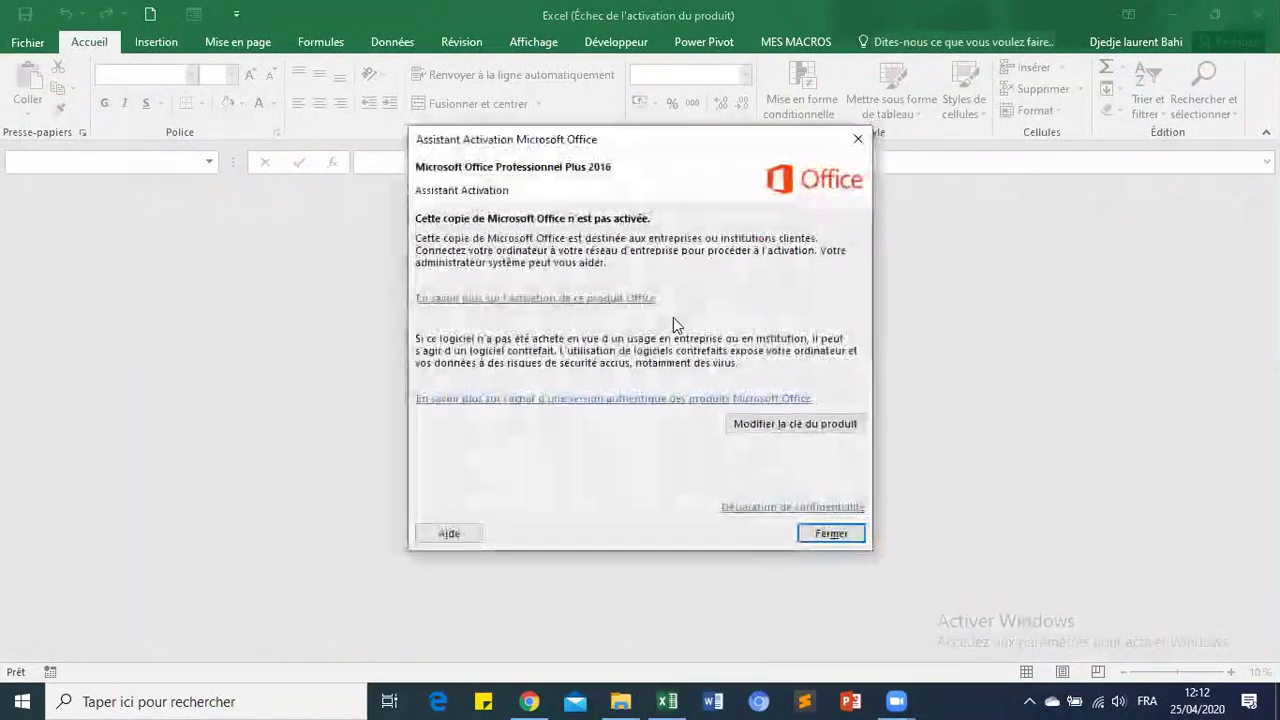
{"action": "left_click", "coordinate": [823, 538]}
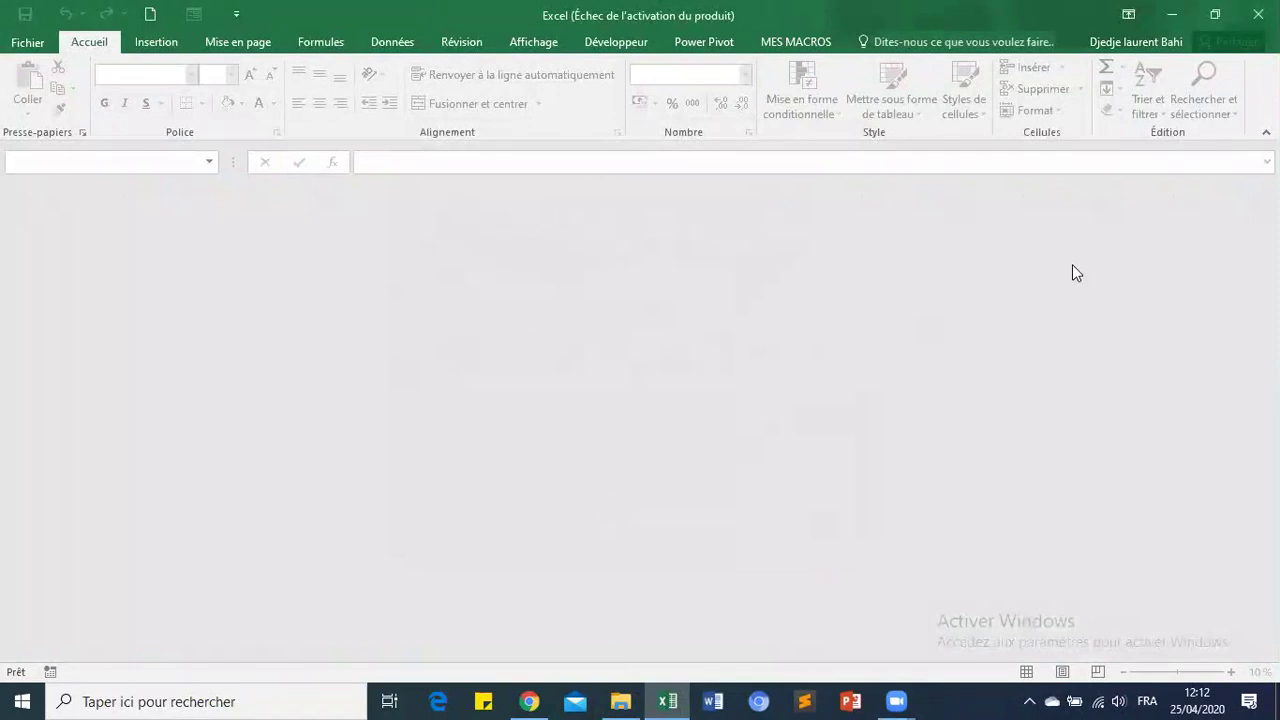
{"action": "left_click", "coordinate": [1257, 14]}
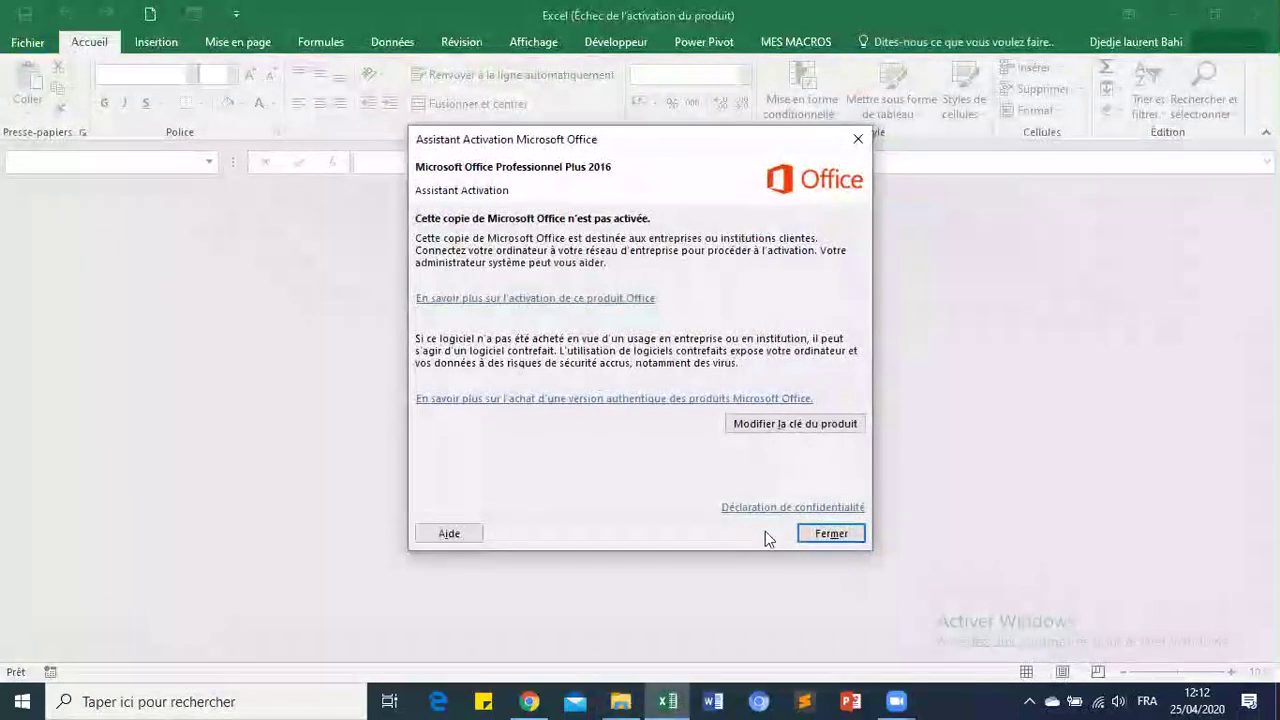
Submit the correct password and dismiss the Bienvenue welcome message
{"action": "left_click", "coordinate": [824, 538]}
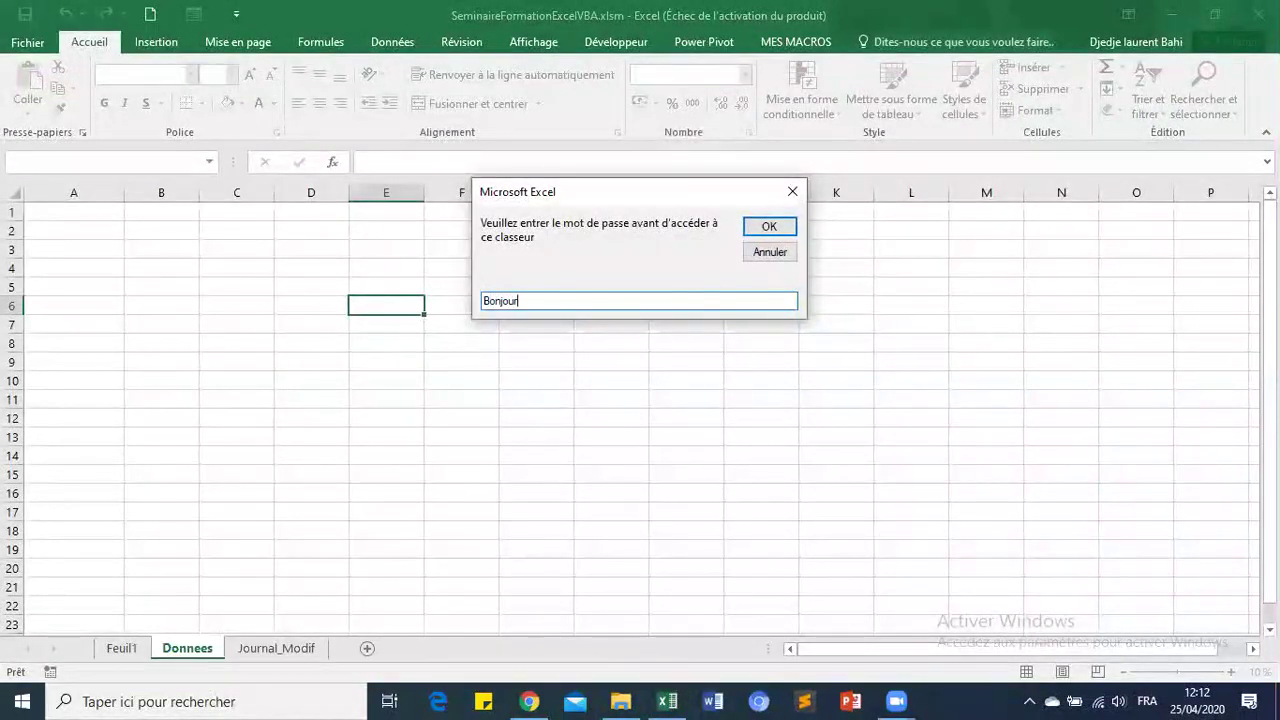
{"action": "left_click", "coordinate": [768, 228]}
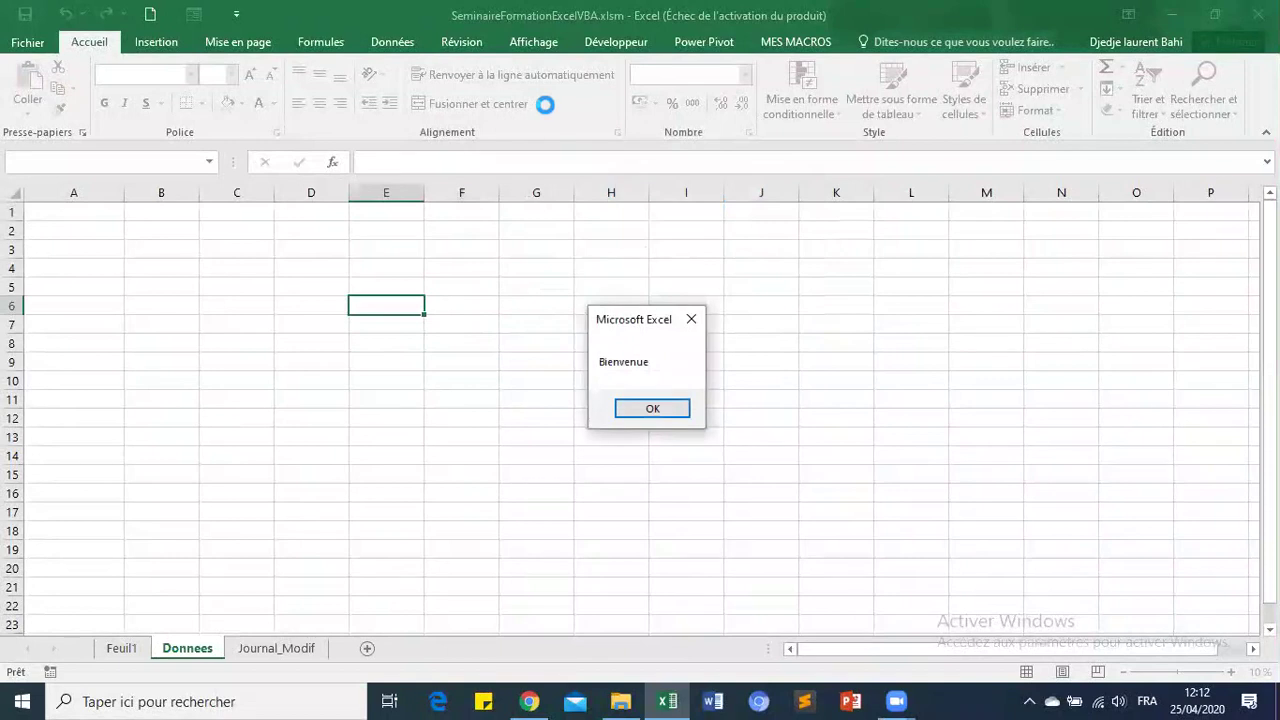
{"action": "left_click", "coordinate": [648, 409]}
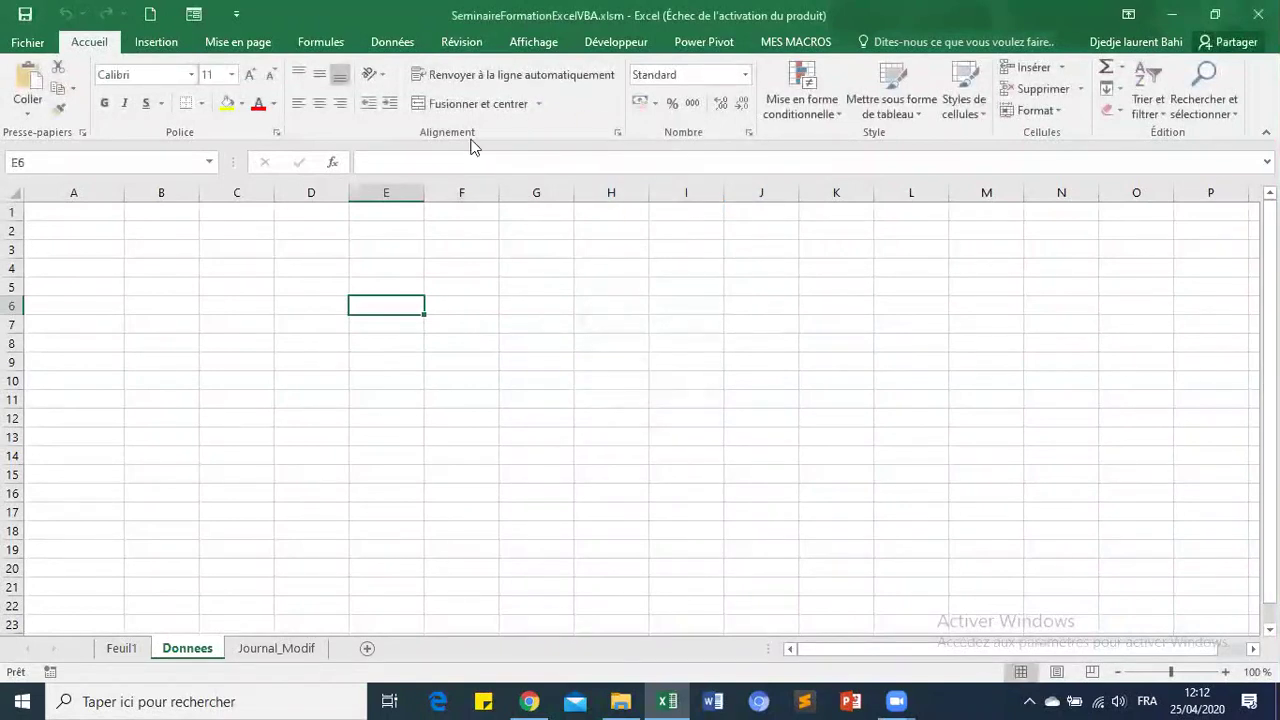
Copy the ActiveWorkbook.Save statement into the Workbook_BeforeClose procedure of ThisWorkbook
{"action": "key", "text": "alt+l"}
{"action": "key", "text": "v"}
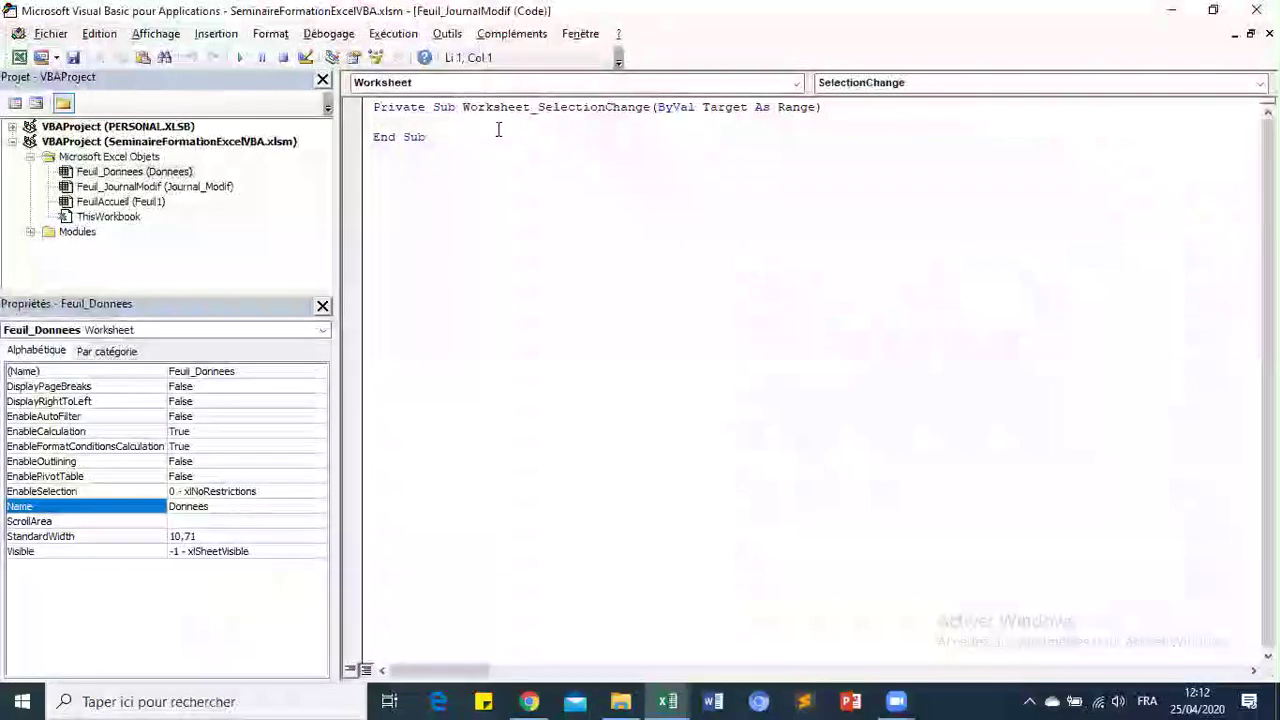
{"action": "double_click", "coordinate": [123, 219]}
{"action": "left_click", "coordinate": [504, 141]}
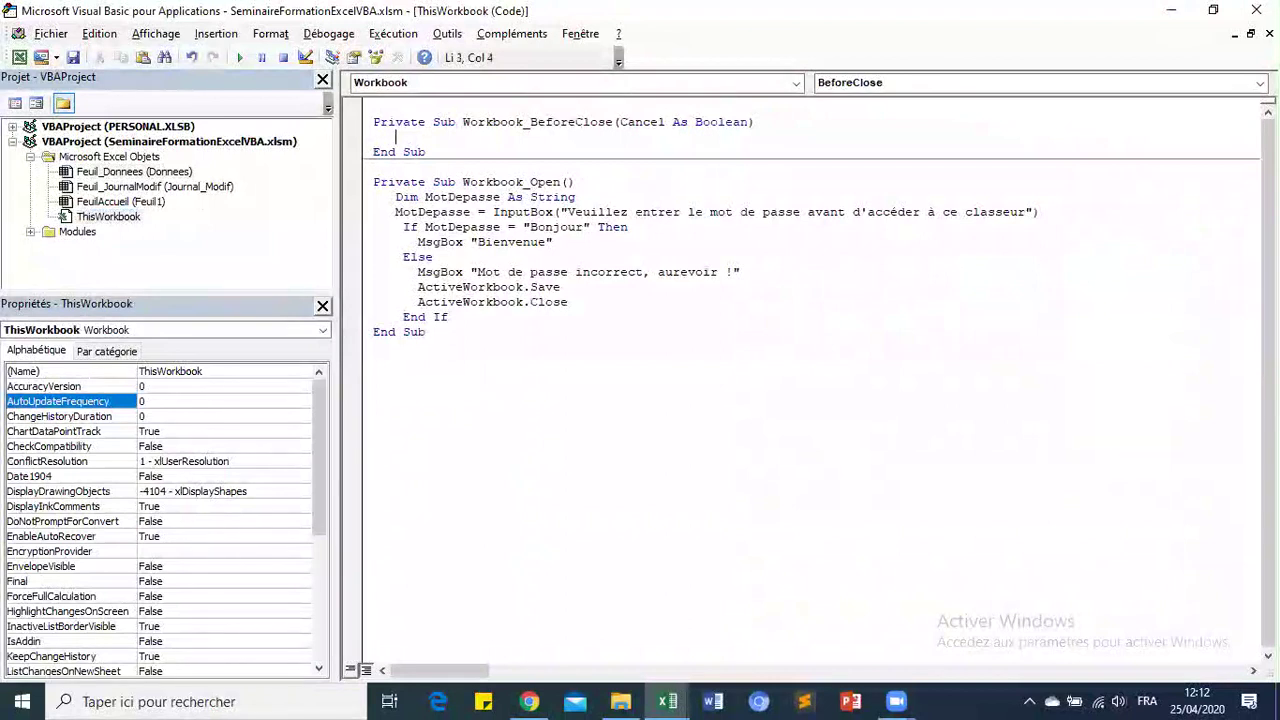
{"action": "left_click_drag", "start_coordinate": [575, 287], "coordinate": [480, 287]}
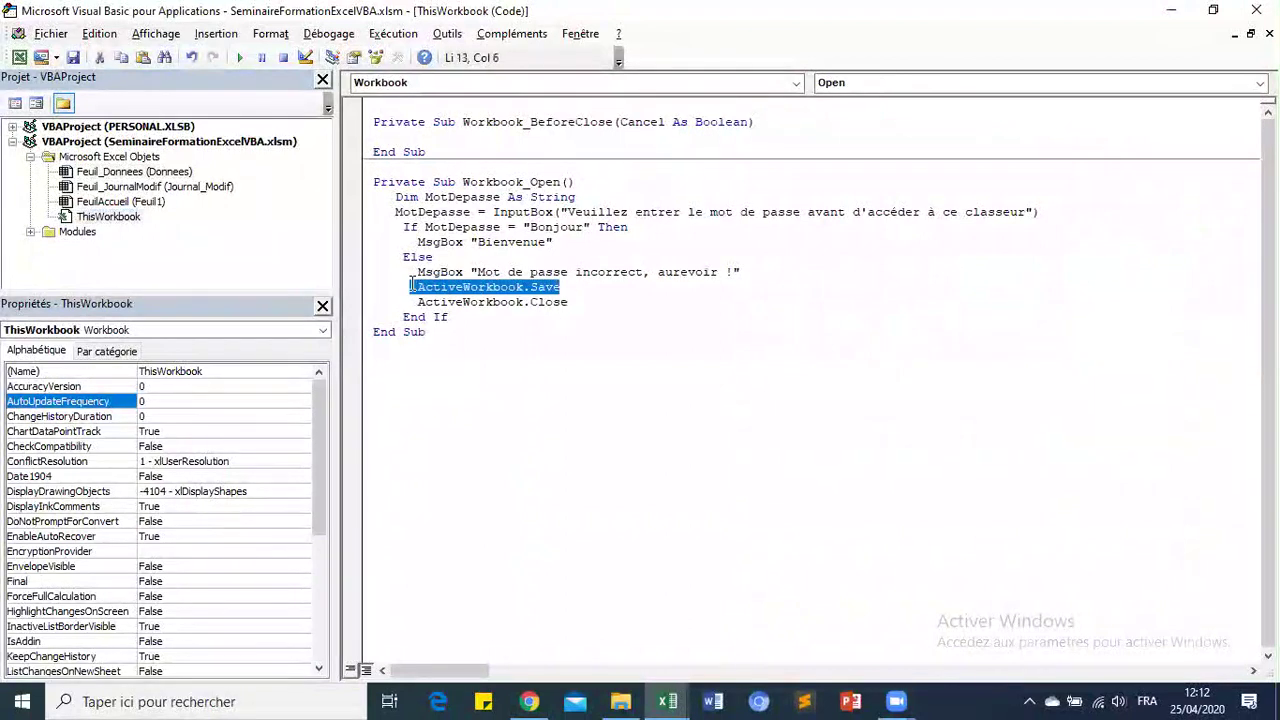
{"action": "left_click", "coordinate": [451, 135]}
{"action": "type", "text": "ActiveWorkbook.Save"}
Comment out Workbook_Open's Dim MotDepasse, InputBox and If MotDepasse lines with apostrophes
{"action": "left_click", "coordinate": [549, 357]}
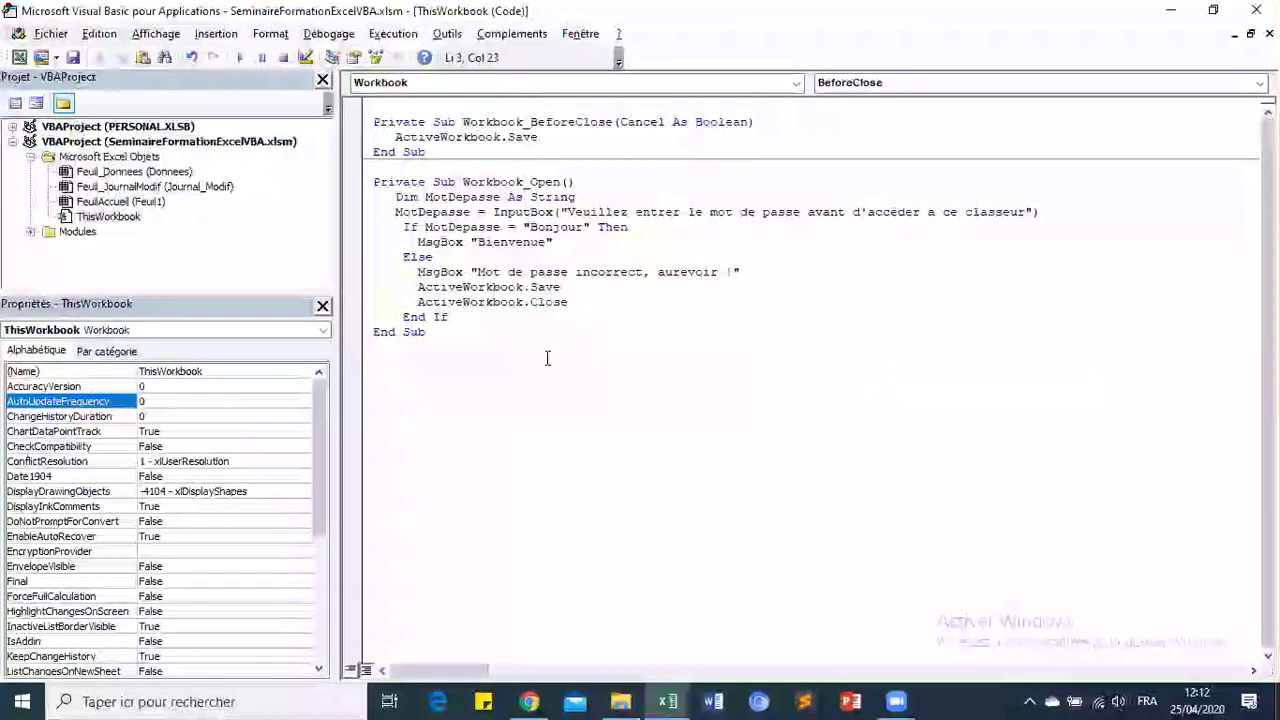
{"action": "left_click_drag", "start_coordinate": [582, 305], "coordinate": [380, 197]}
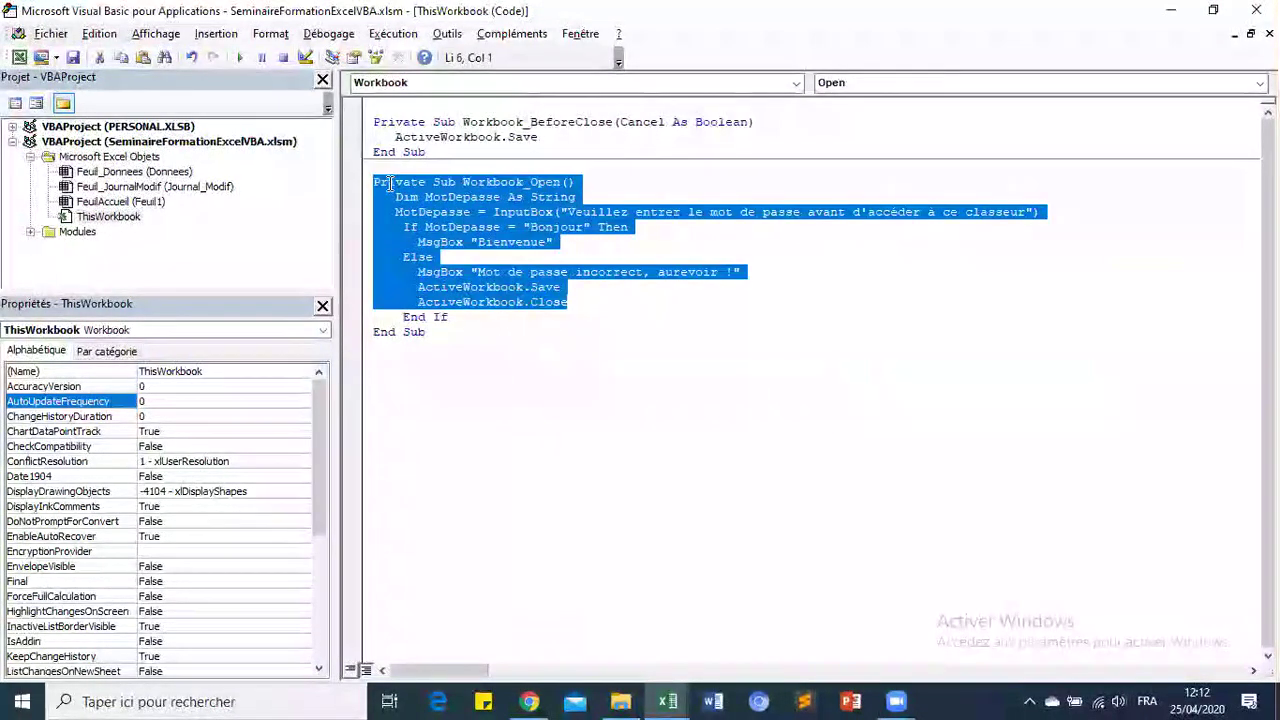
{"action": "left_click", "coordinate": [453, 316]}
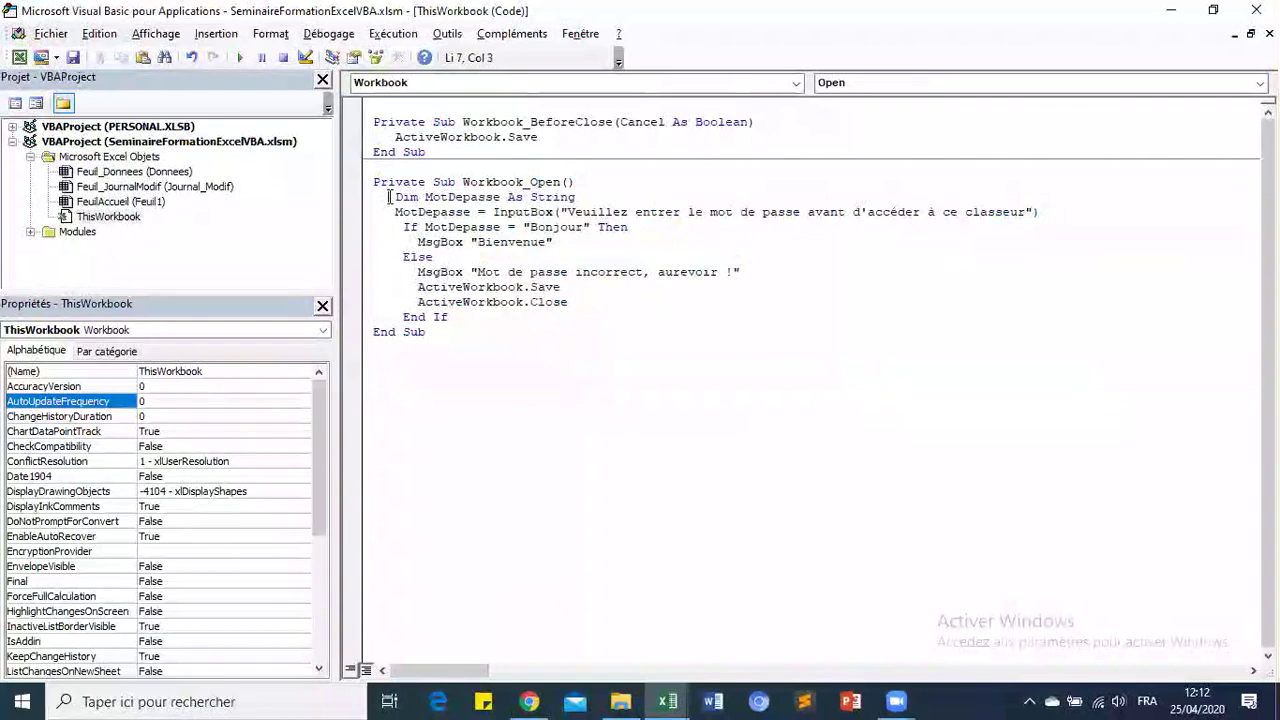
{"action": "type", "text": "'"}
{"action": "type", "text": "'"}
{"action": "left_click", "coordinate": [396, 227]}
{"action": "type", "text": "'"}
{"action": "left_click", "coordinate": [396, 242]}
{"action": "type", "text": "'"}
Comment out the Else, MsgBox and remaining Workbook_Open lines, then close the editor
{"action": "left_click", "coordinate": [396, 258]}
{"action": "type", "text": "'"}
{"action": "left_click", "coordinate": [397, 272]}
{"action": "type", "text": "'"}
{"action": "type", "text": "'"}
{"action": "key", "text": "Down"}
{"action": "type", "text": "'"}
{"action": "key", "text": "Down"}
{"action": "type", "text": "'"}
{"action": "left_click", "coordinate": [492, 397]}
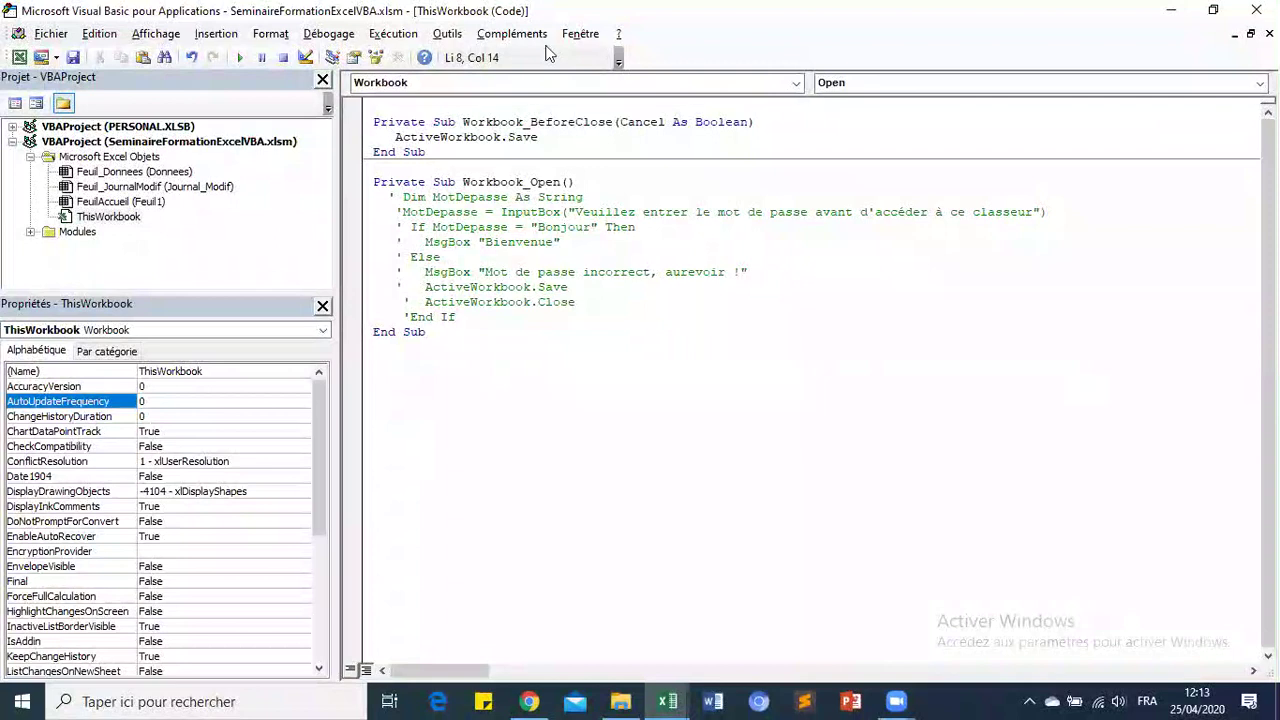
{"action": "left_click", "coordinate": [1256, 10]}
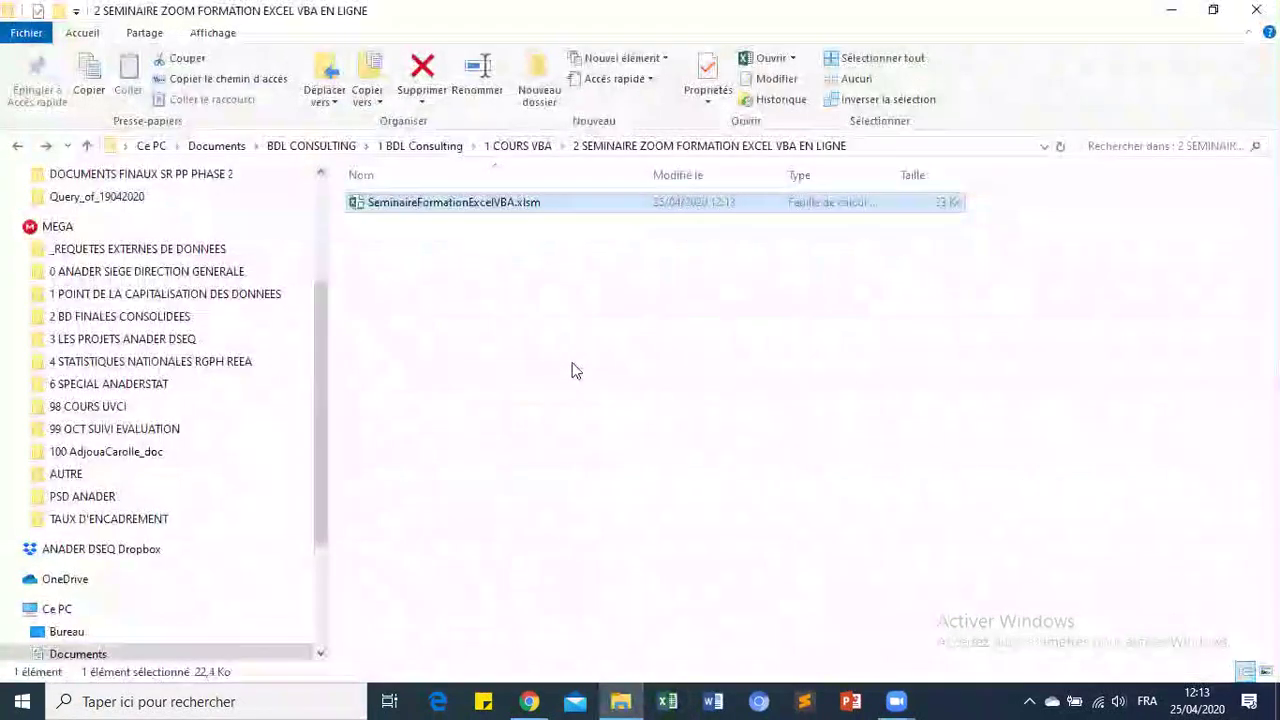
Reopen SeminaireFormationExcelVBA.xlsm, now without a password prompt, and enter greger in G5
{"action": "double_click", "coordinate": [478, 202]}
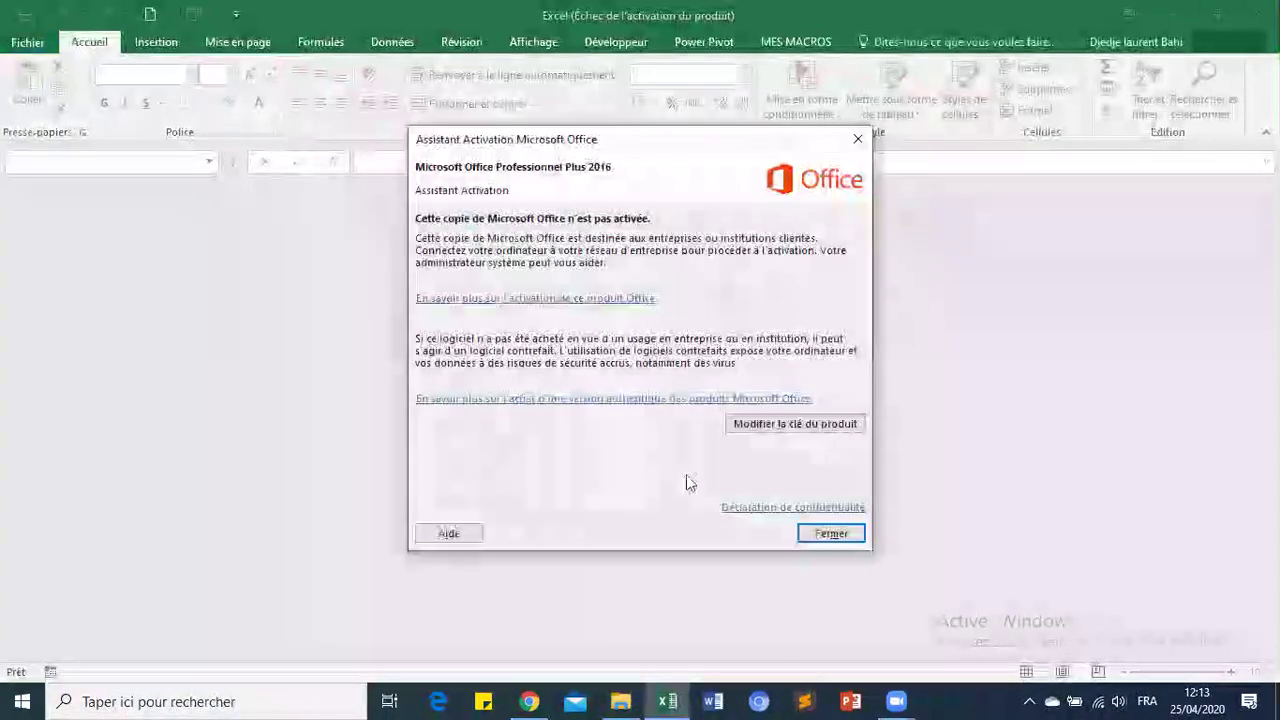
{"action": "left_click", "coordinate": [822, 537]}
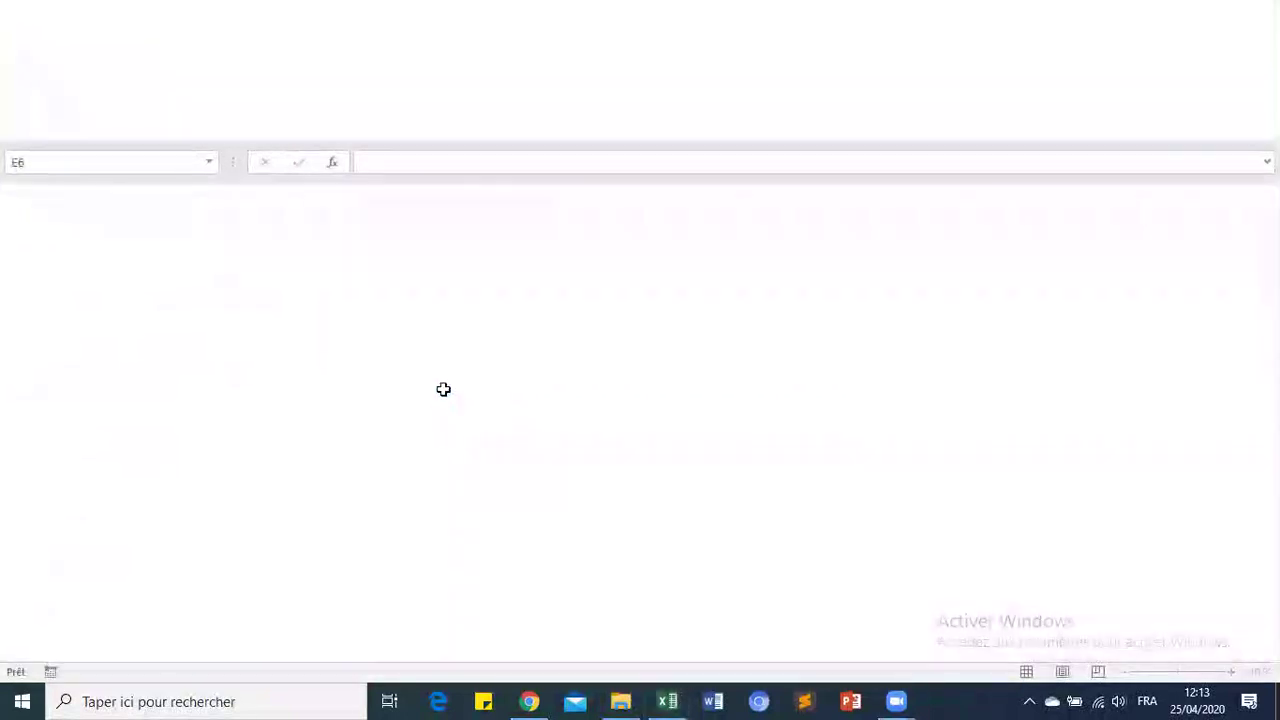
{"action": "left_click", "coordinate": [531, 284]}
{"action": "type", "text": "greger"}
Enter gerg in E11 and gergr in K13, then close the workbook
{"action": "left_click", "coordinate": [406, 402]}
{"action": "type", "text": "gerg"}
{"action": "left_click", "coordinate": [330, 384]}
{"action": "left_click", "coordinate": [836, 437]}
{"action": "type", "text": "gergr"}
{"action": "left_click", "coordinate": [730, 318]}
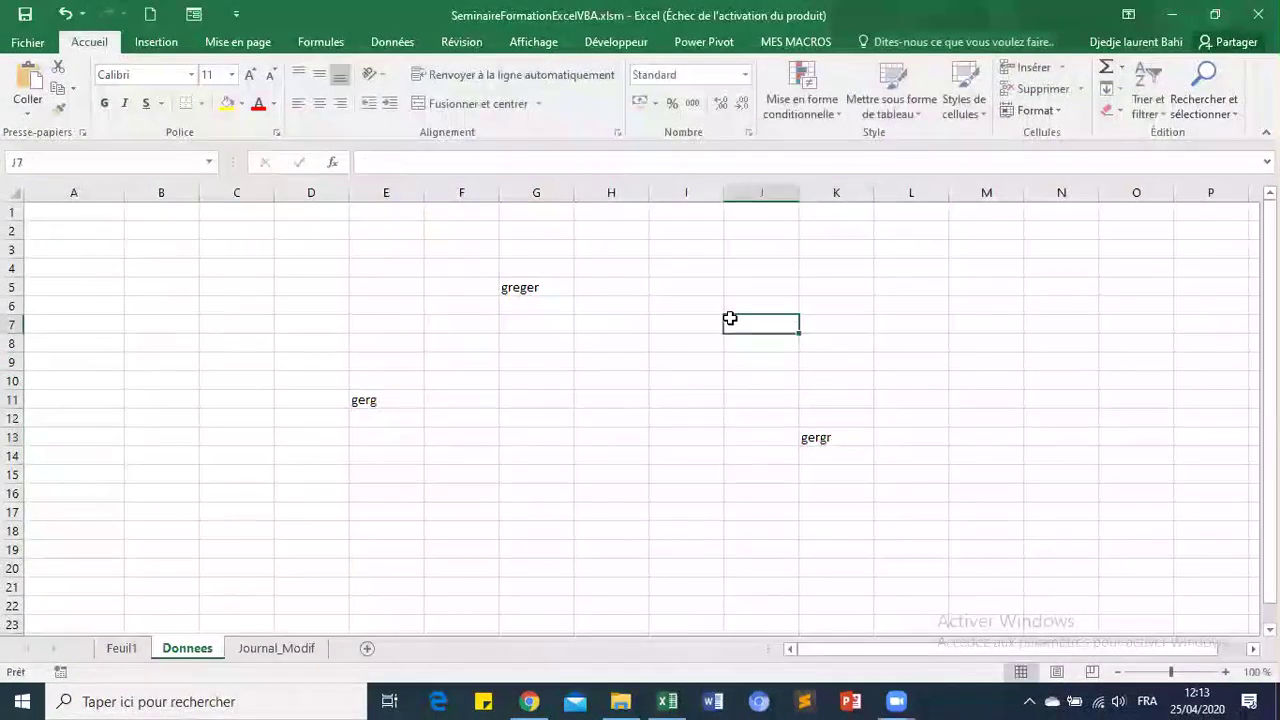
{"action": "left_click", "coordinate": [1257, 14]}
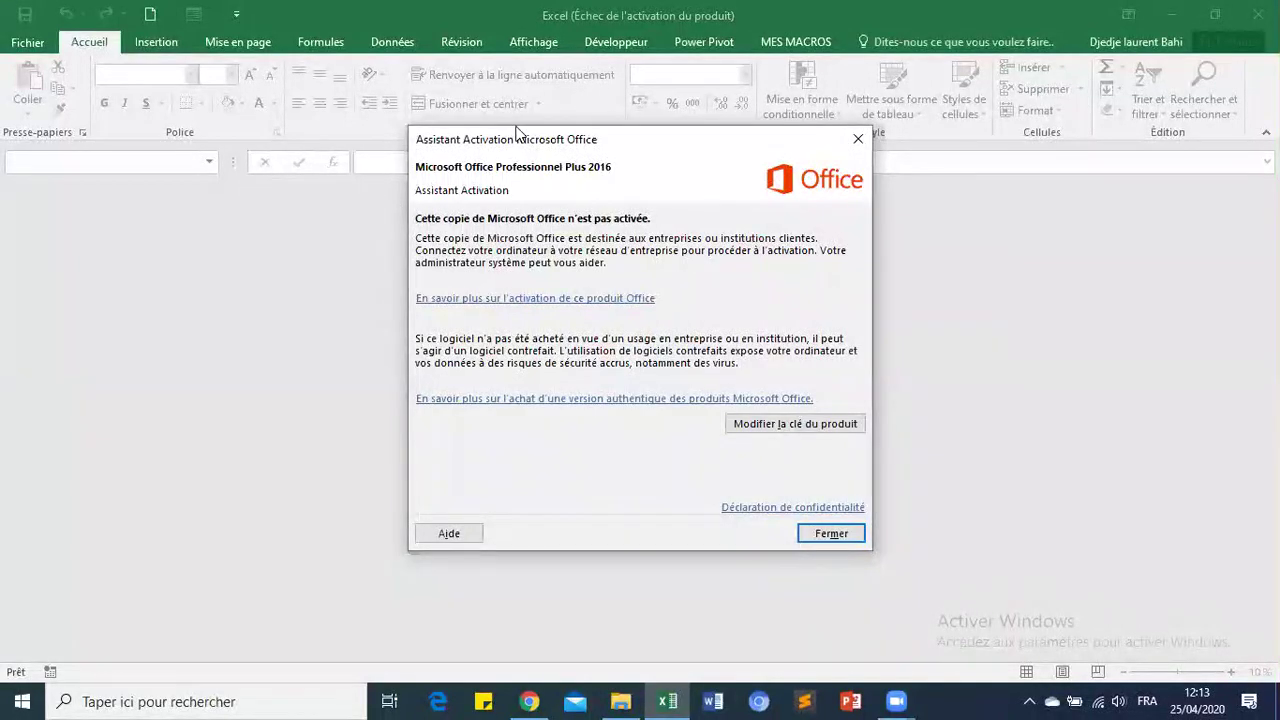
Dismiss the activation notice and check the greger, gerg and gergr entries remain
{"action": "key", "text": "Return"}
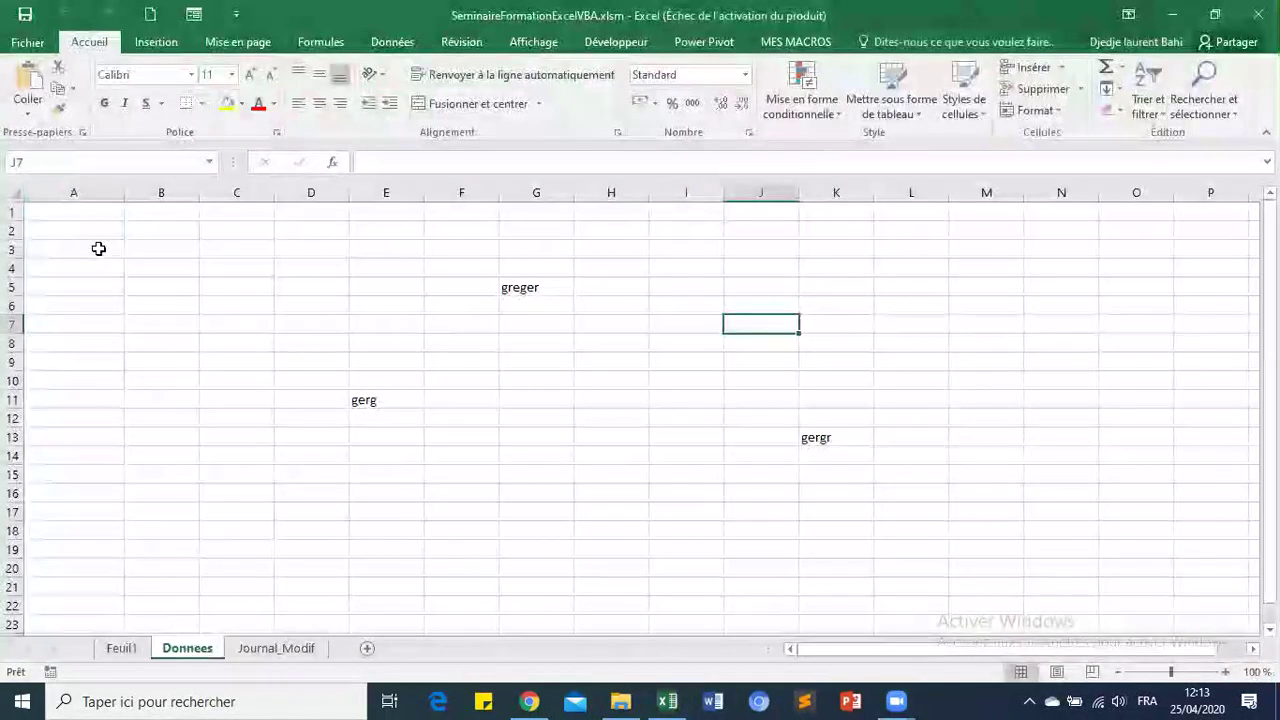
{"action": "left_click", "coordinate": [175, 322]}
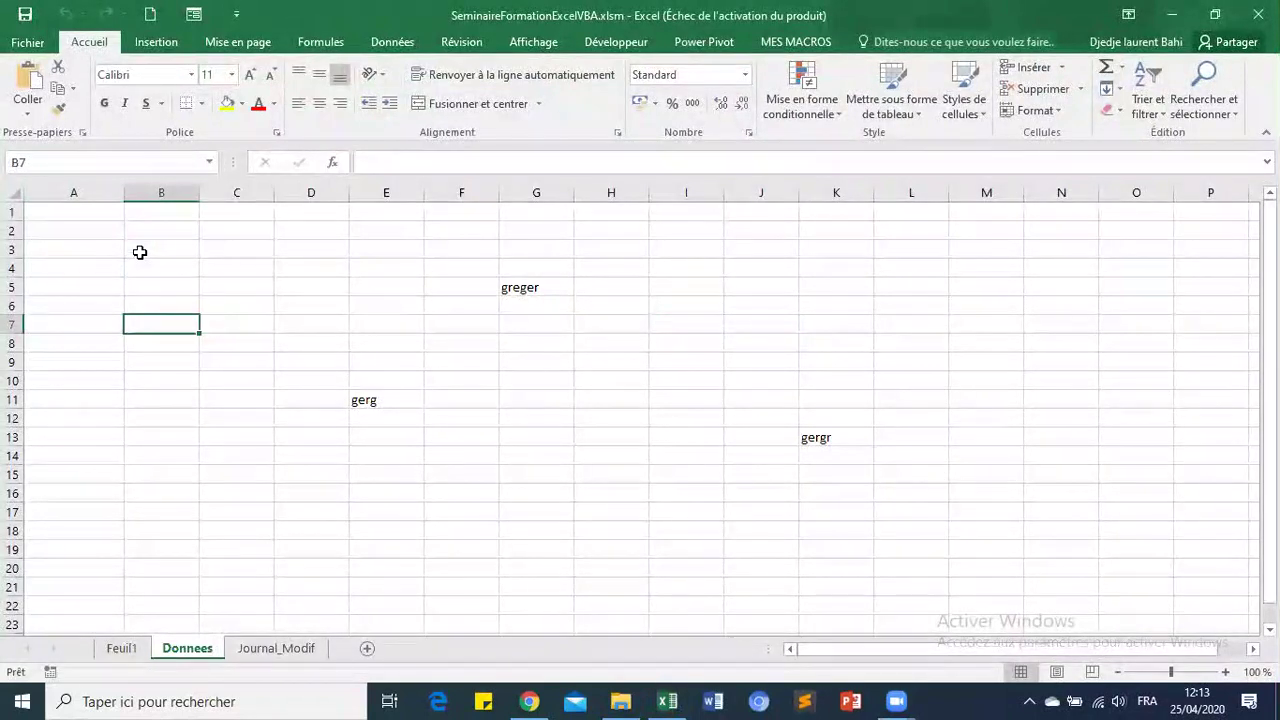
{"action": "left_click_drag", "start_coordinate": [530, 324], "coordinate": [600, 334]}
{"action": "left_click", "coordinate": [604, 364]}
{"action": "left_click", "coordinate": [609, 435]}
Clear the contents of D4:L15 and show the Développeur ribbon tab
{"action": "left_click_drag", "start_coordinate": [340, 270], "coordinate": [910, 475]}
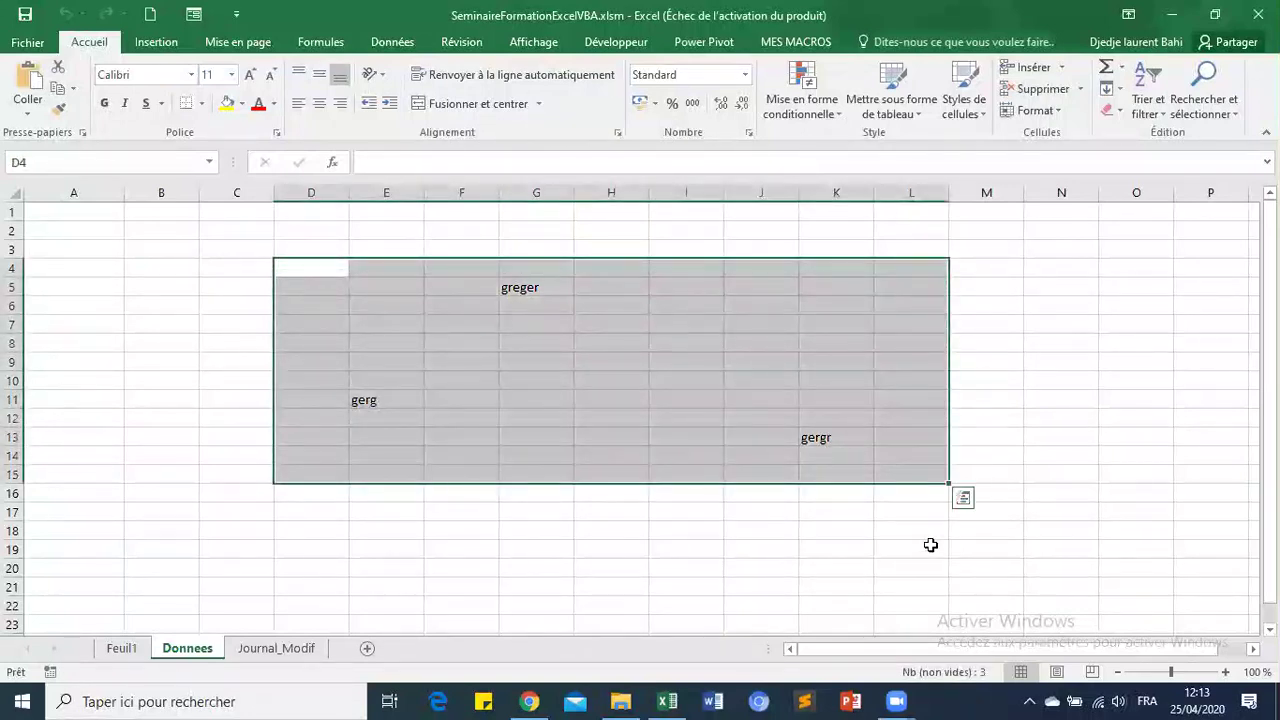
{"action": "key", "text": "Delete"}
{"action": "left_click", "coordinate": [615, 42]}
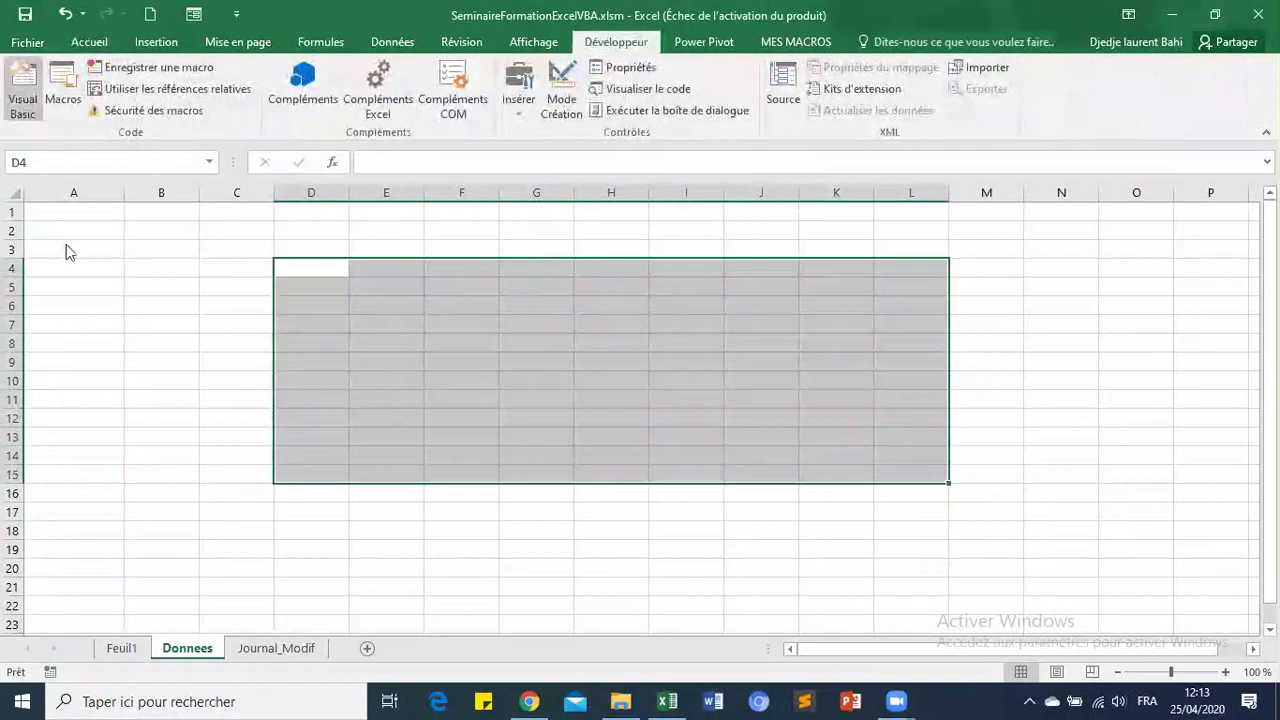
Open ThisWorkbook's code in the VBA editor and display the workbook procedure dropdown
{"action": "key", "text": "alt+F11"}
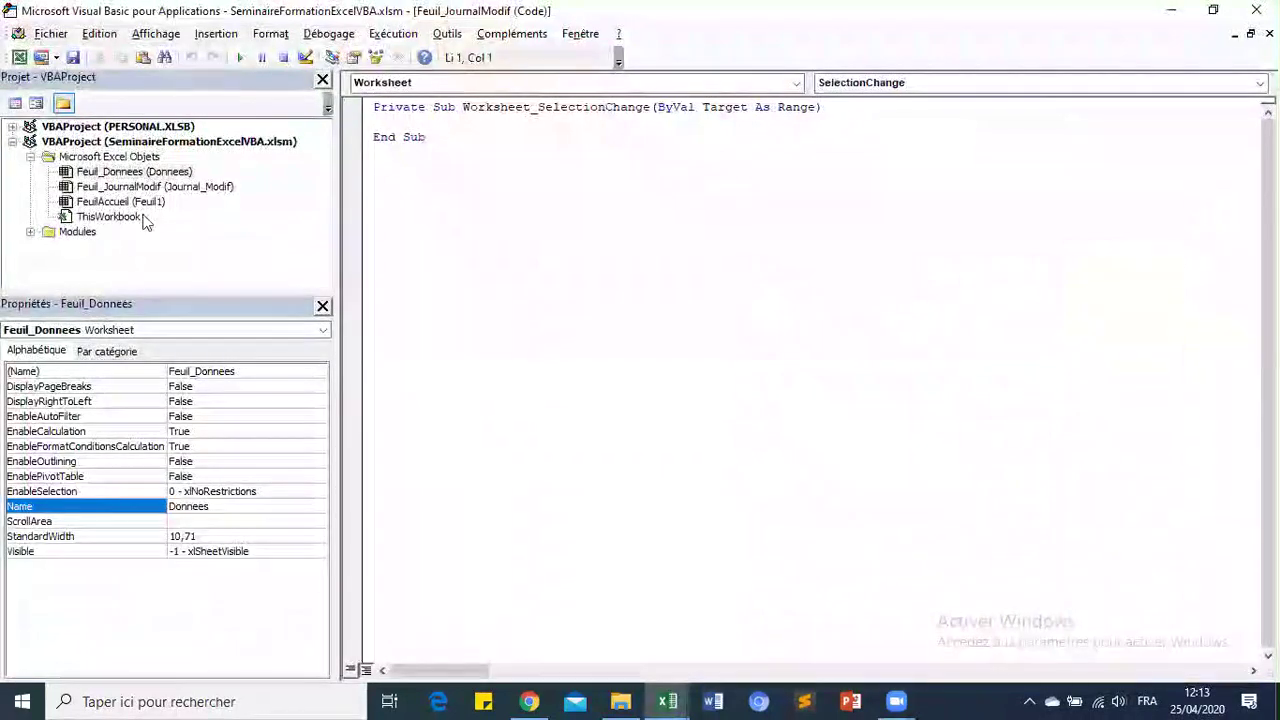
{"action": "double_click", "coordinate": [130, 217]}
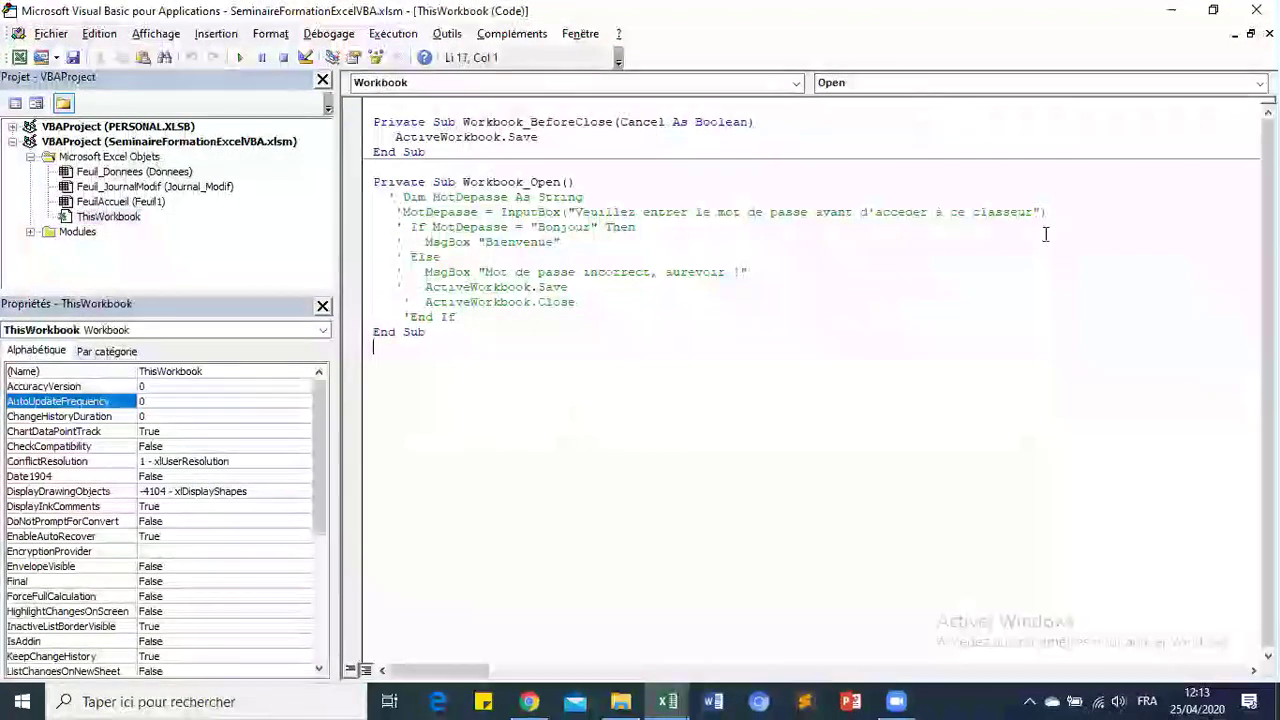
{"action": "left_click", "coordinate": [650, 137]}
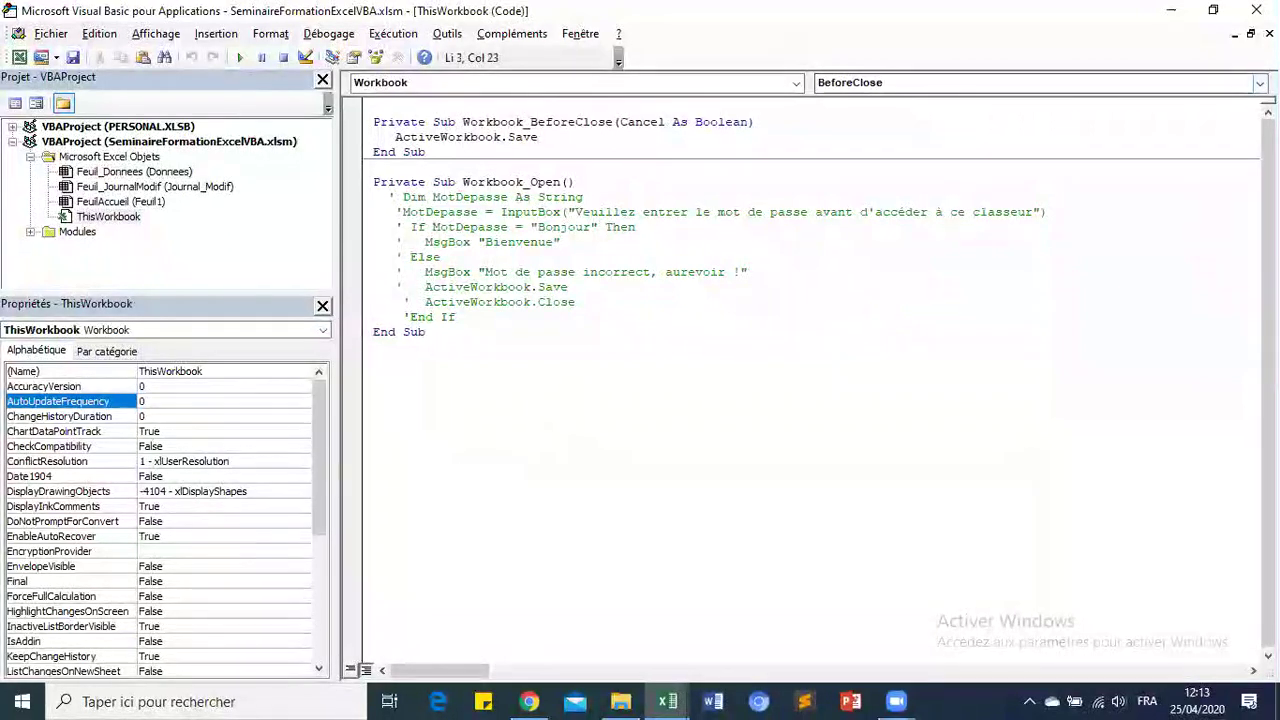
{"action": "left_click", "coordinate": [1259, 83]}
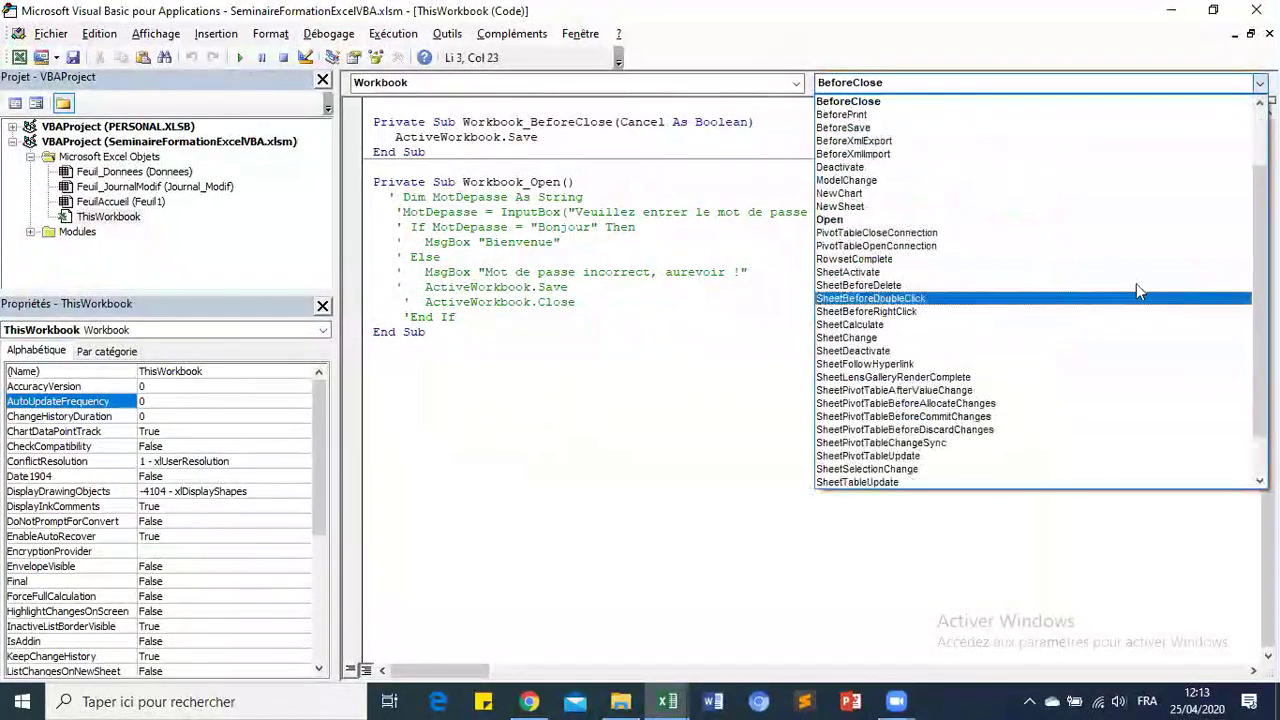